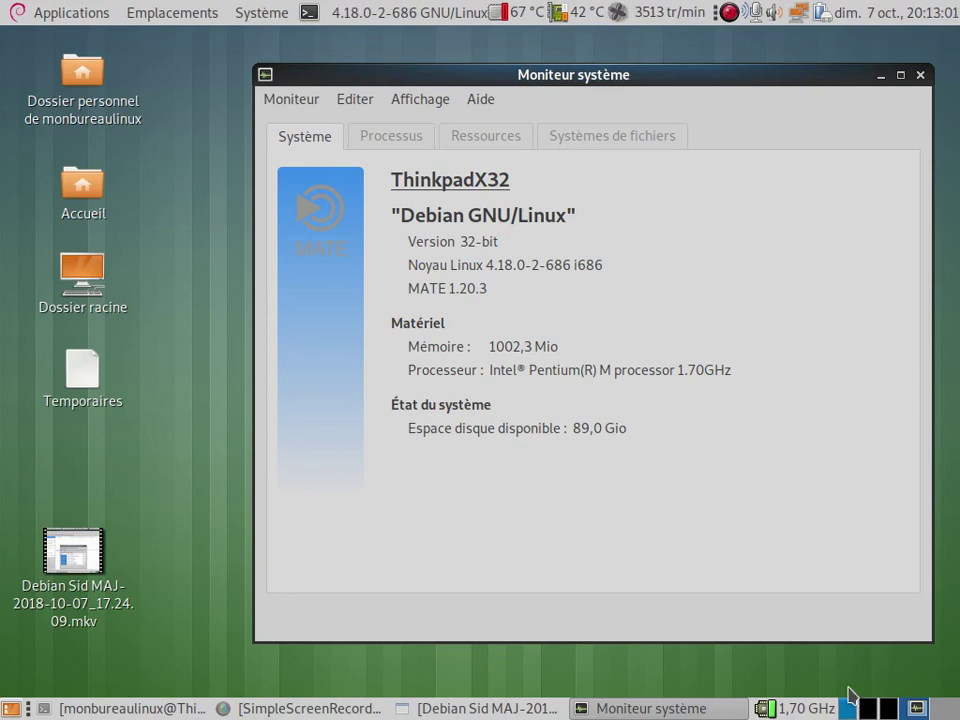
Close the system monitor and play the recorded Debian Sid update video from about 24:51, where the changelogs are read
{"action": "left_click", "coordinate": [920, 76]}
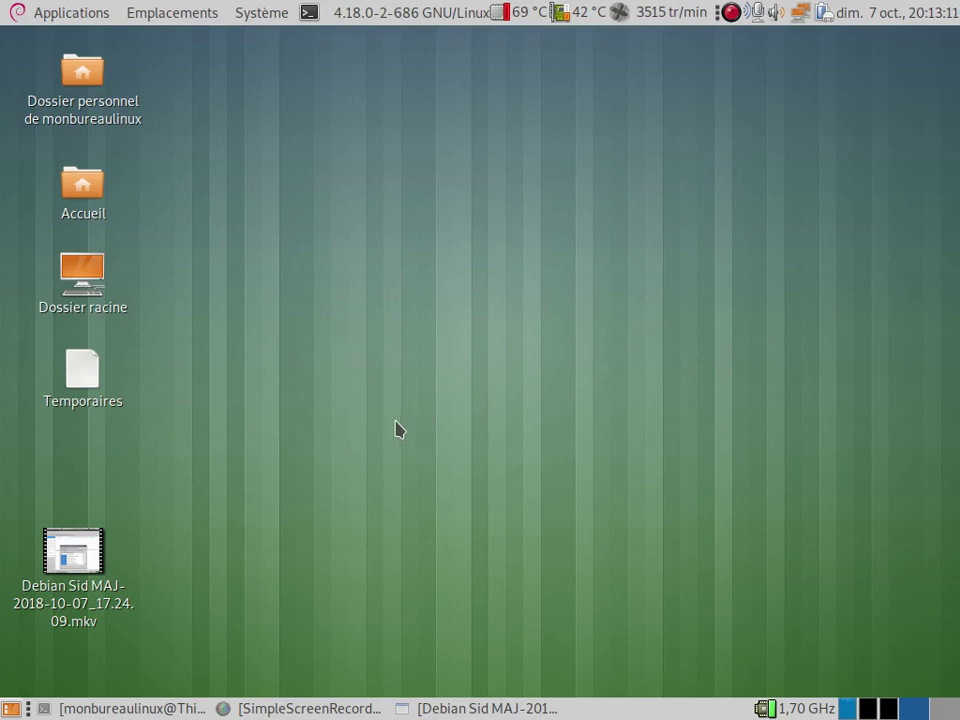
{"action": "left_click", "coordinate": [480, 708]}
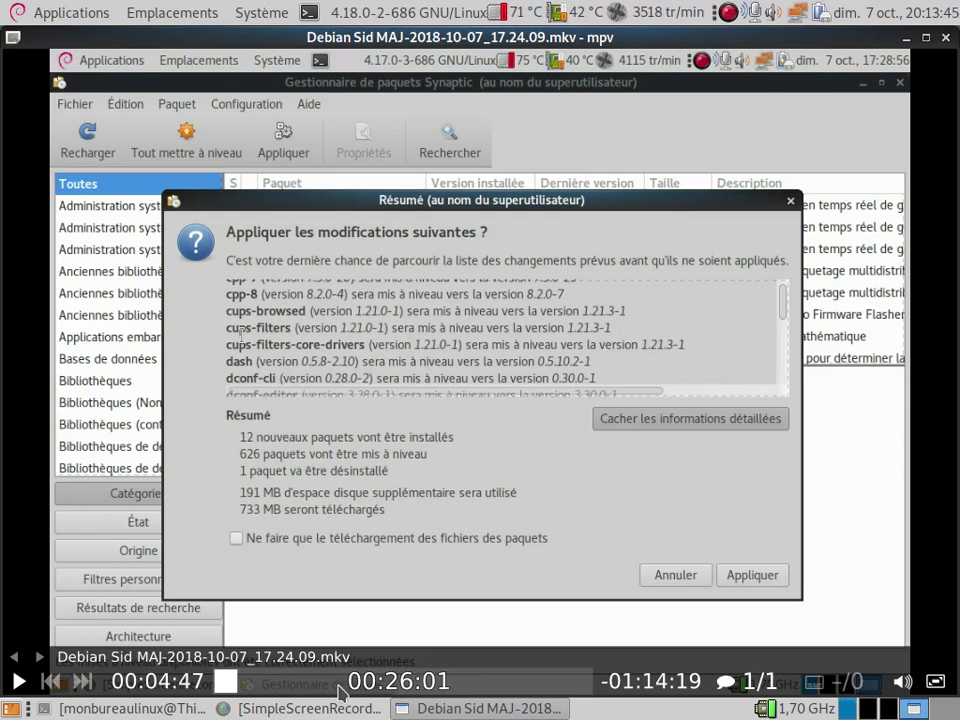
{"action": "left_click", "coordinate": [341, 686]}
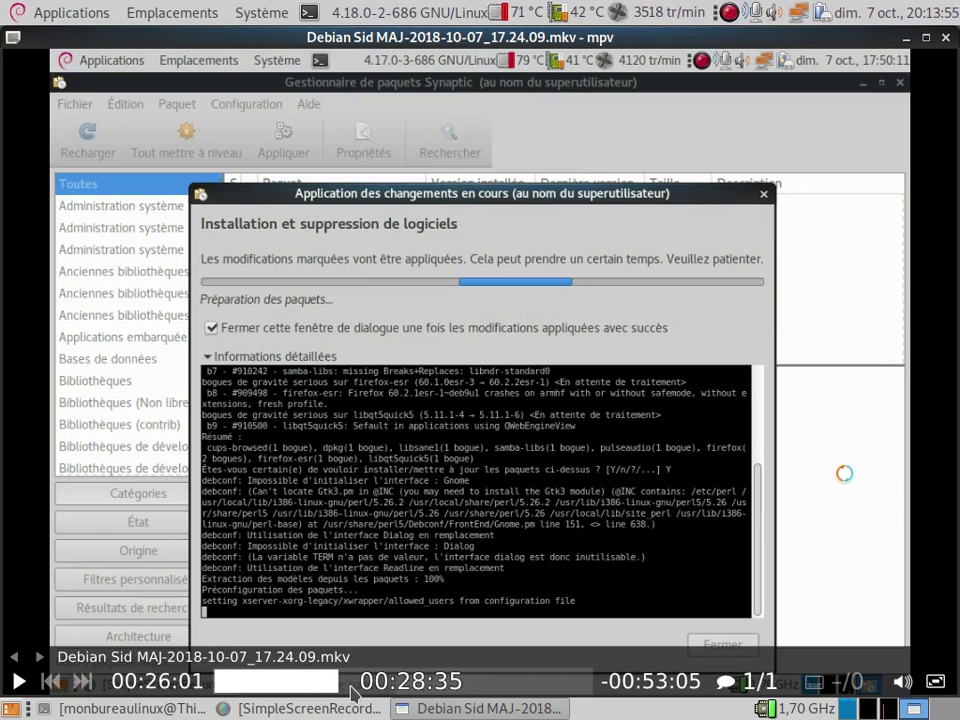
{"action": "left_click", "coordinate": [352, 688]}
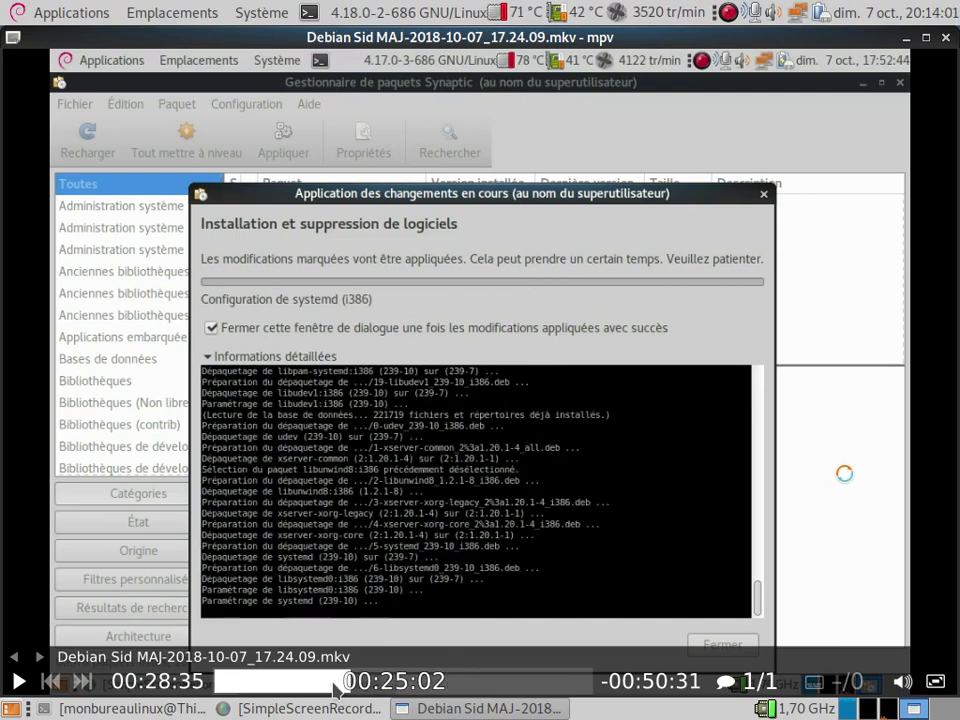
{"action": "left_click", "coordinate": [334, 688]}
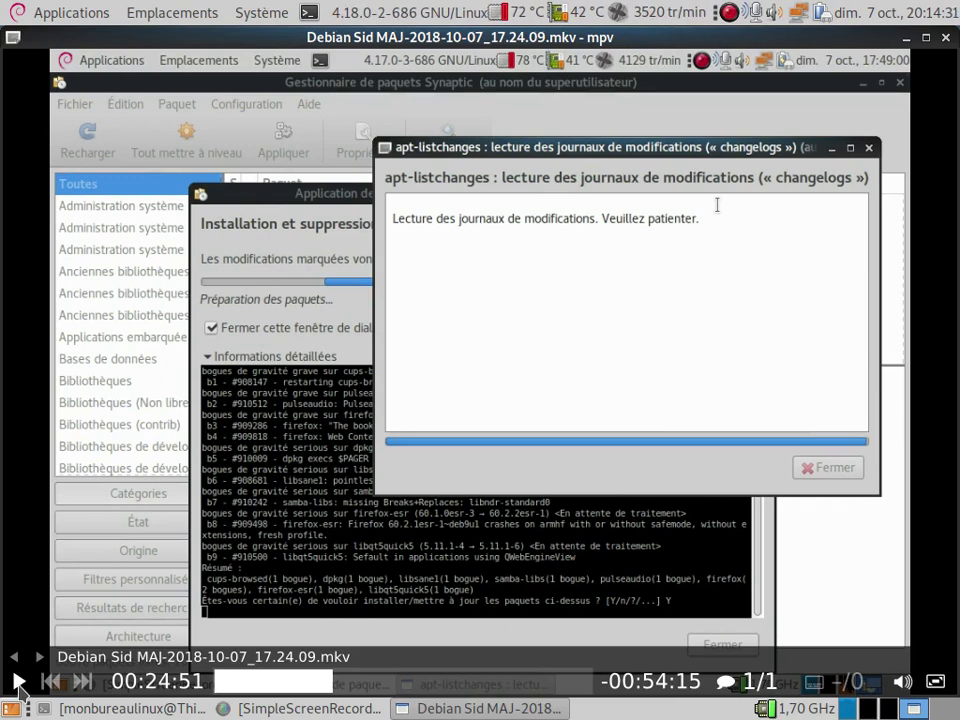
{"action": "left_click", "coordinate": [18, 681]}
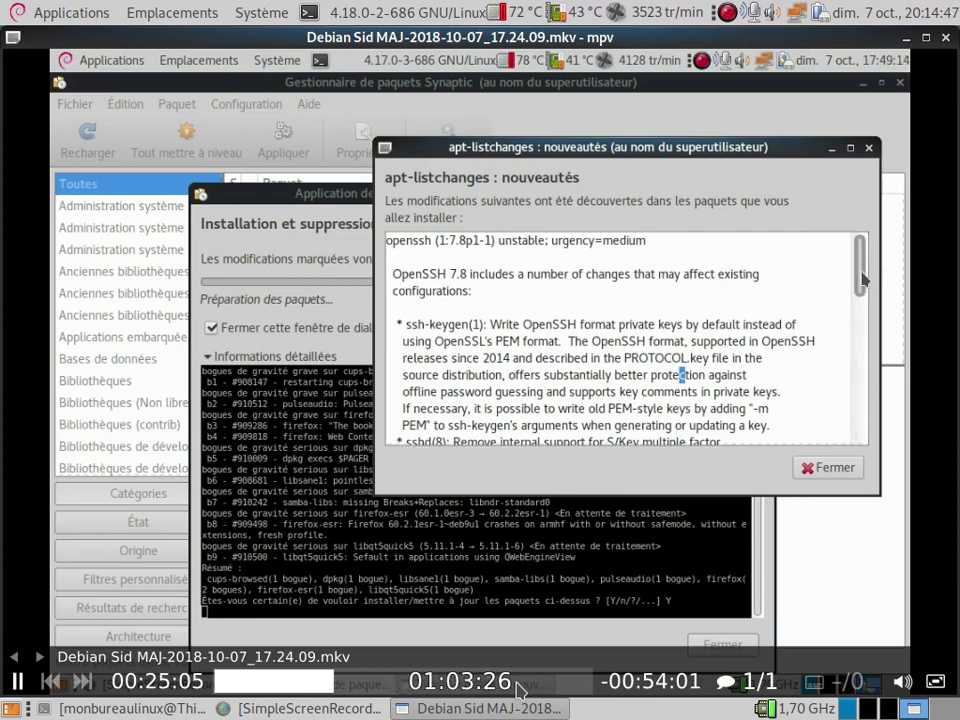
Skip the recording forward through the package configuration phase from 1:03:26 to about 1:09:44 and pause it at the error report
{"action": "left_click", "coordinate": [519, 684]}
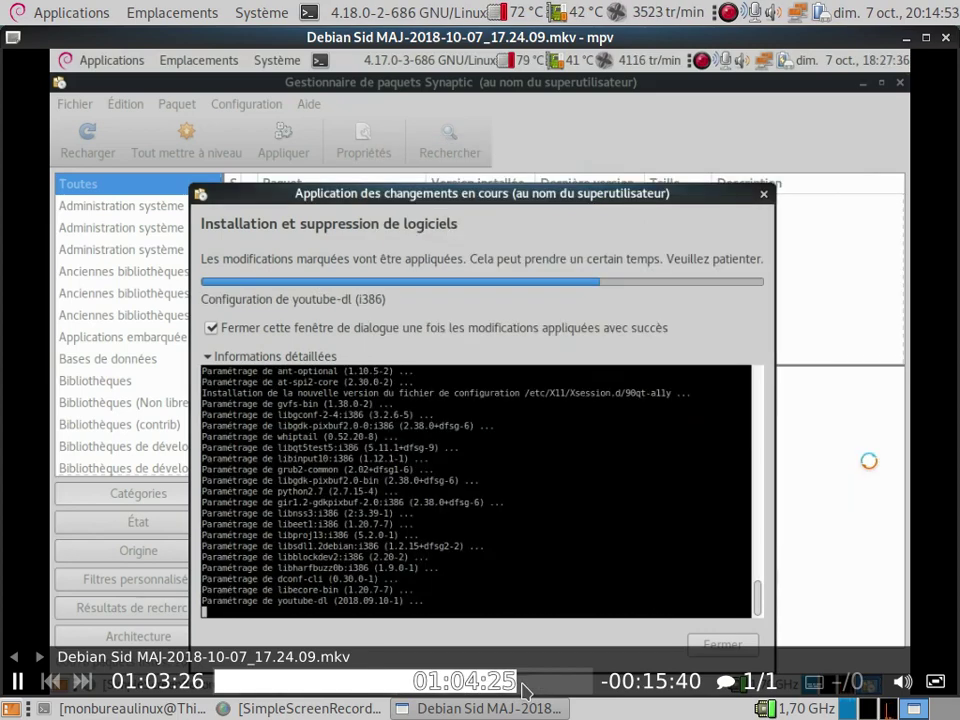
{"action": "left_click", "coordinate": [522, 688]}
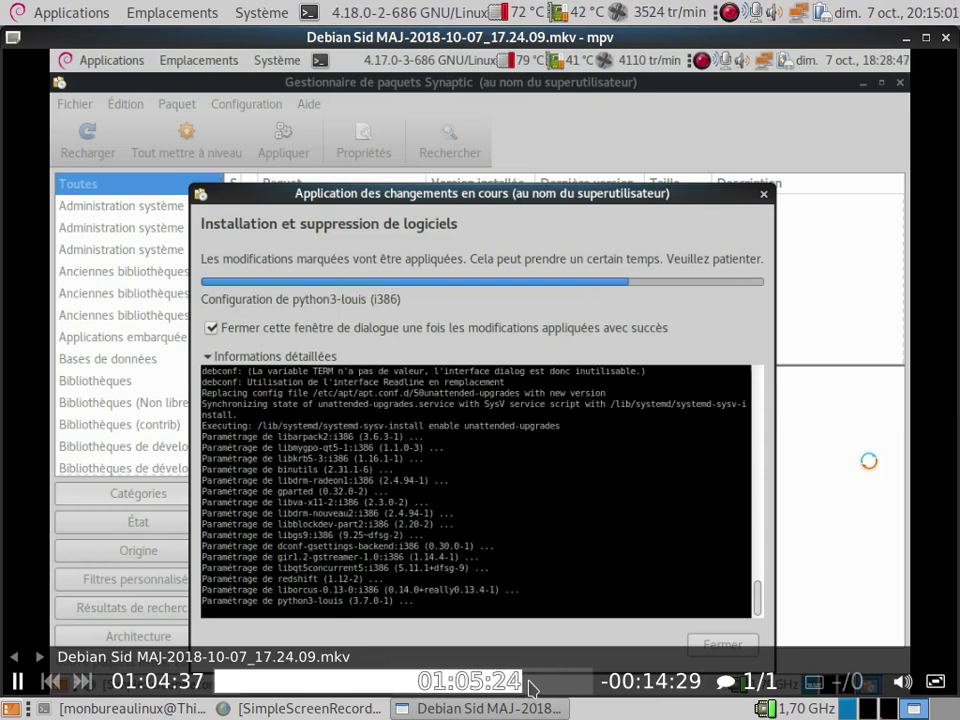
{"action": "left_click", "coordinate": [532, 688]}
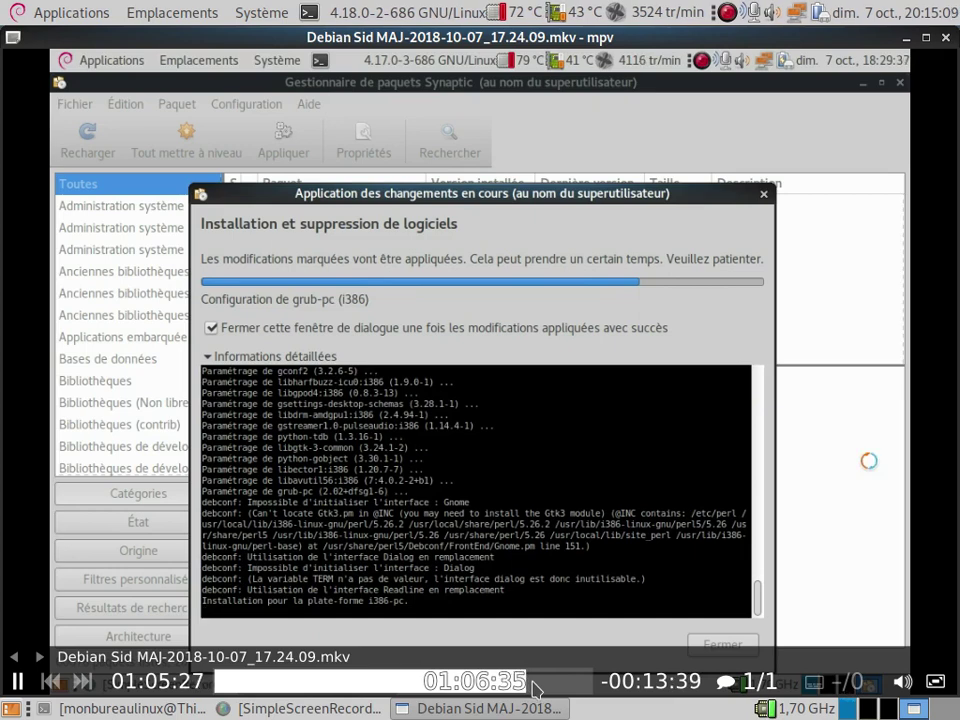
{"action": "left_click", "coordinate": [537, 688]}
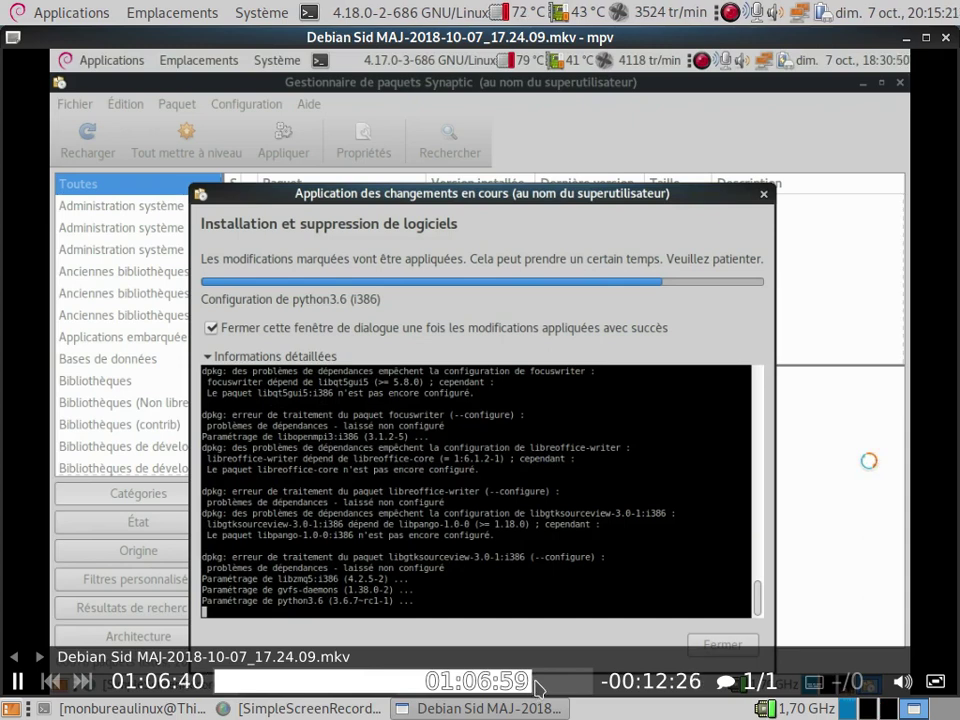
{"action": "left_click", "coordinate": [538, 681]}
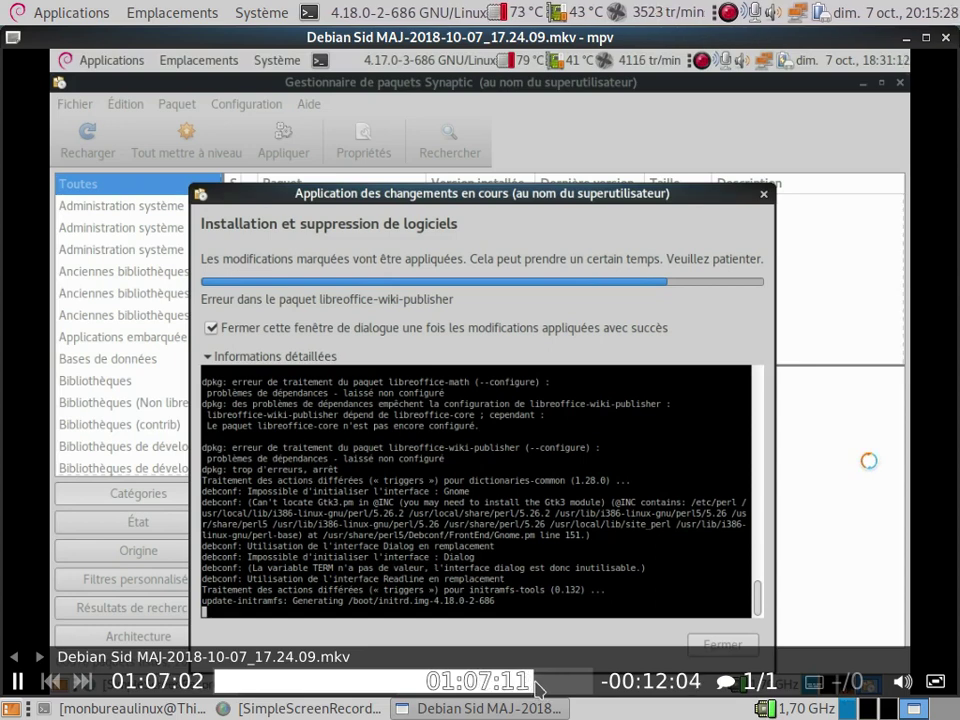
{"action": "left_click", "coordinate": [537, 684]}
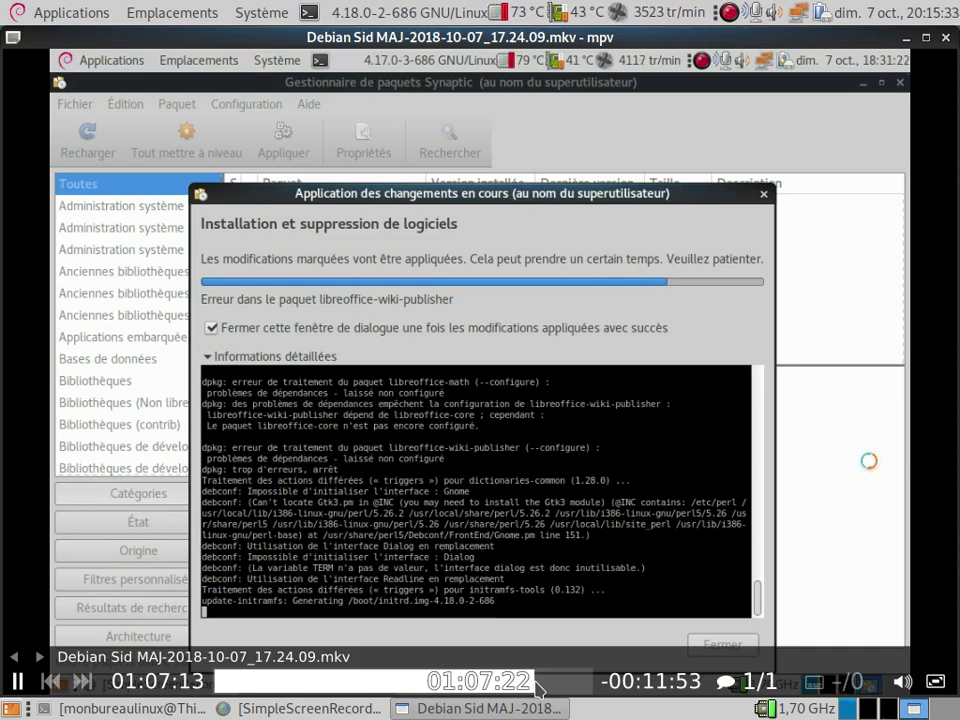
{"action": "left_click", "coordinate": [537, 689]}
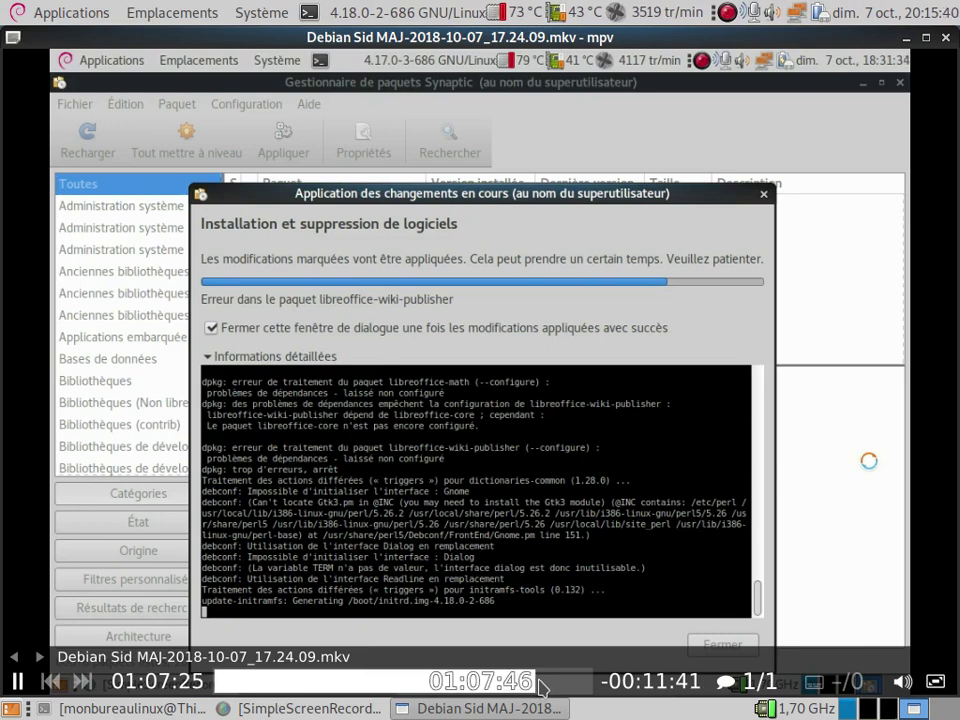
{"action": "left_click", "coordinate": [540, 688]}
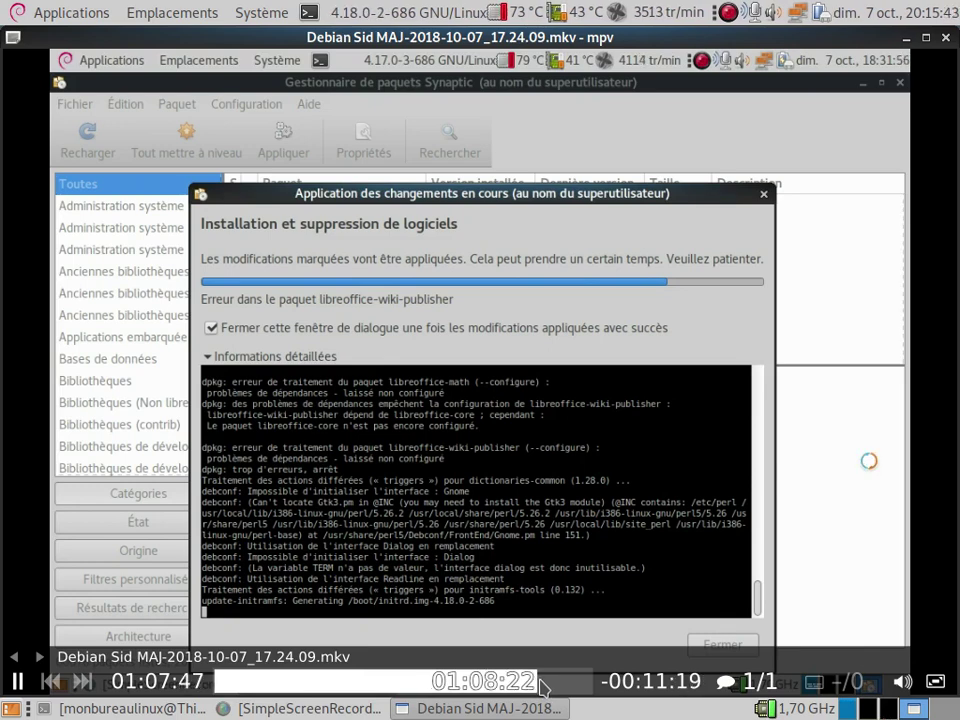
{"action": "left_click", "coordinate": [541, 687]}
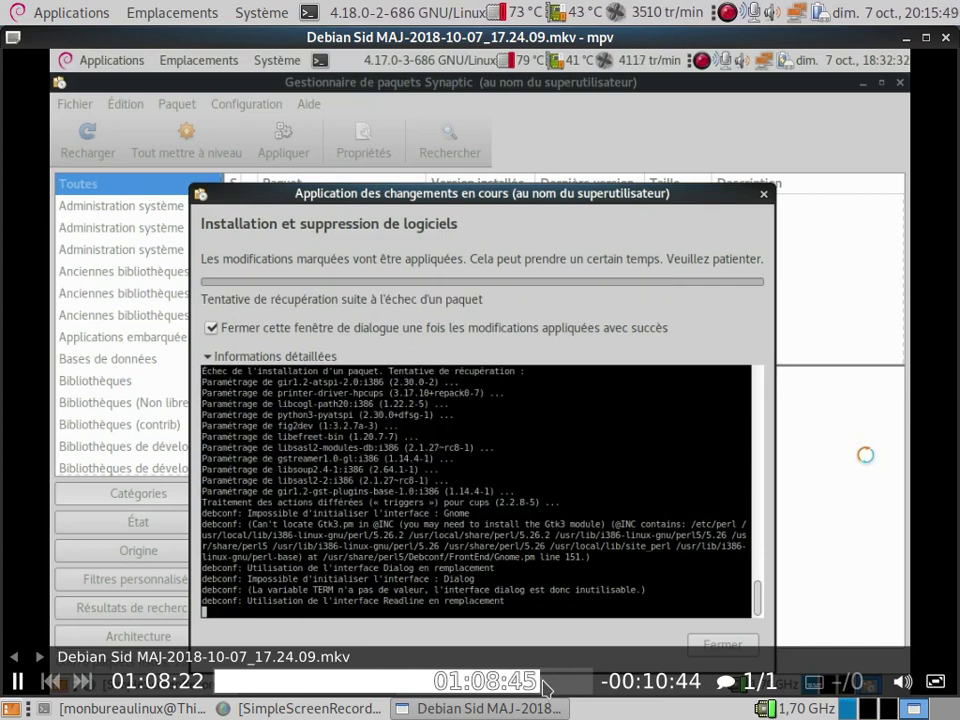
{"action": "left_click", "coordinate": [546, 687]}
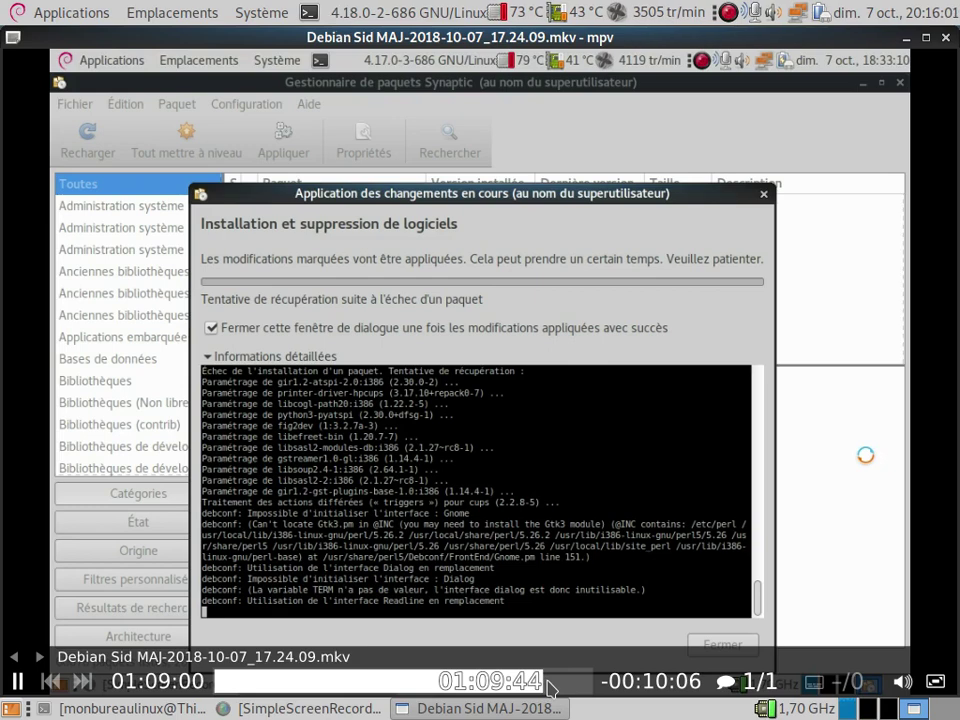
{"action": "left_click", "coordinate": [548, 681]}
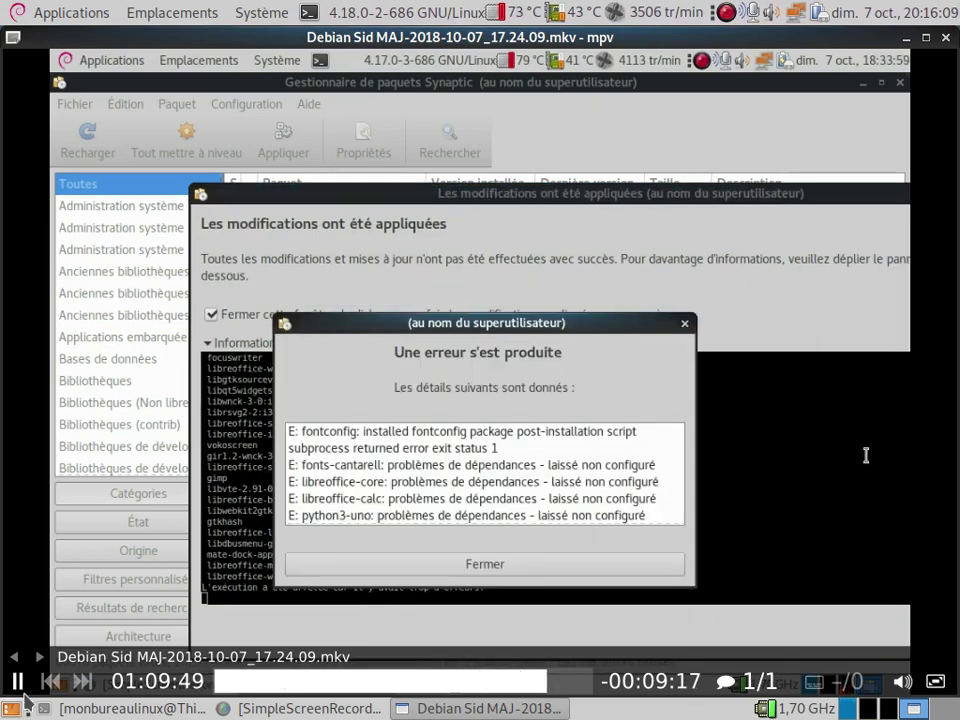
{"action": "left_click", "coordinate": [18, 685]}
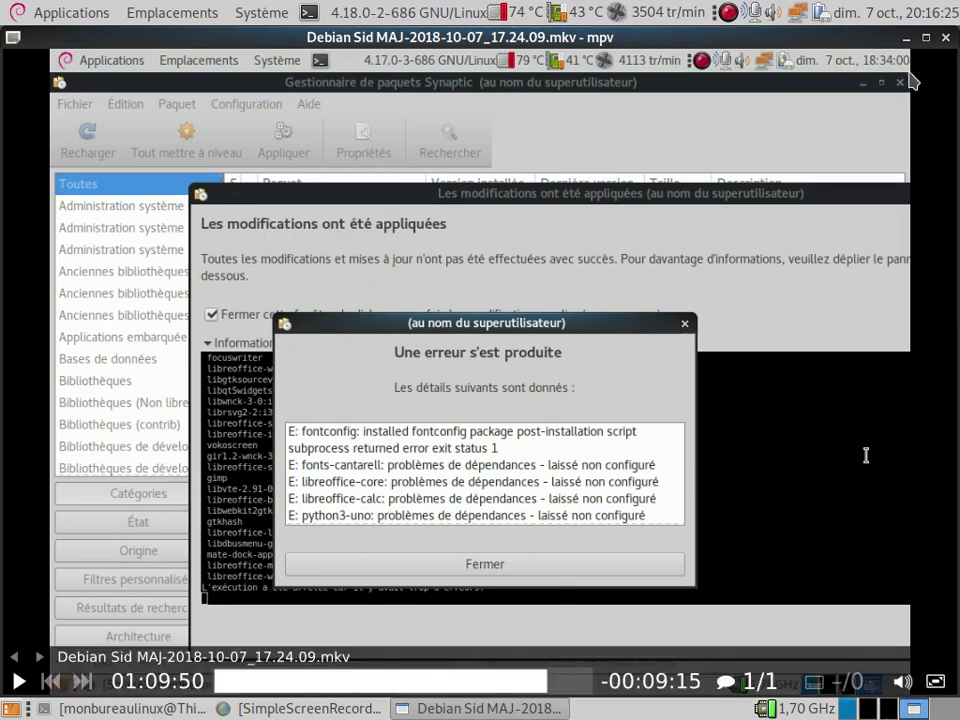
Close the video player and launch the Synaptic package manager, authenticating with the root password
{"action": "left_click", "coordinate": [943, 40]}
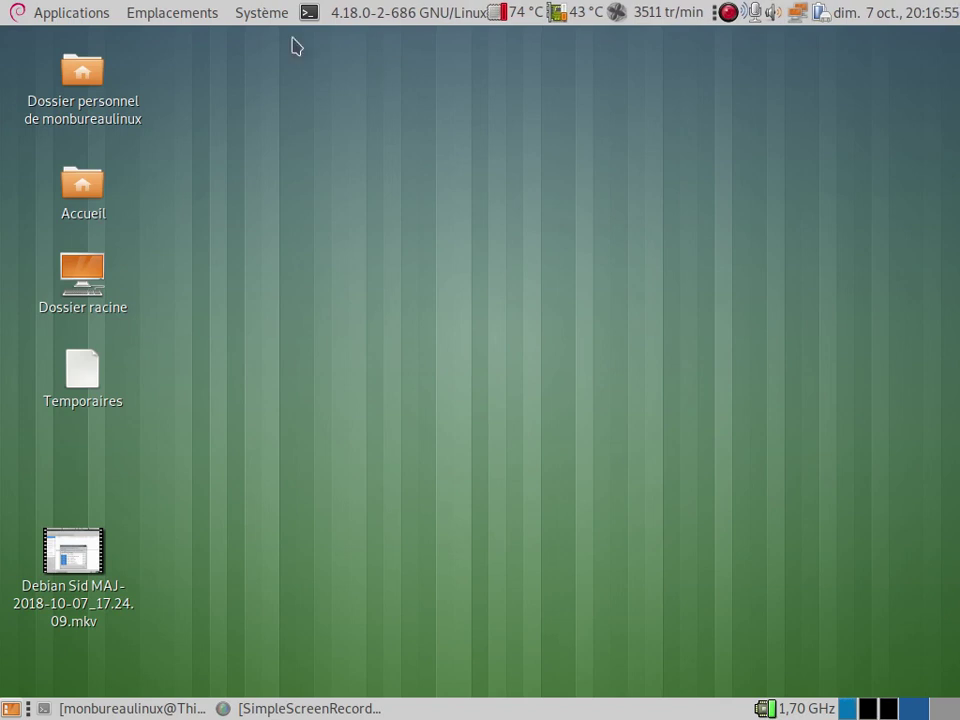
{"action": "left_click", "coordinate": [244, 20]}
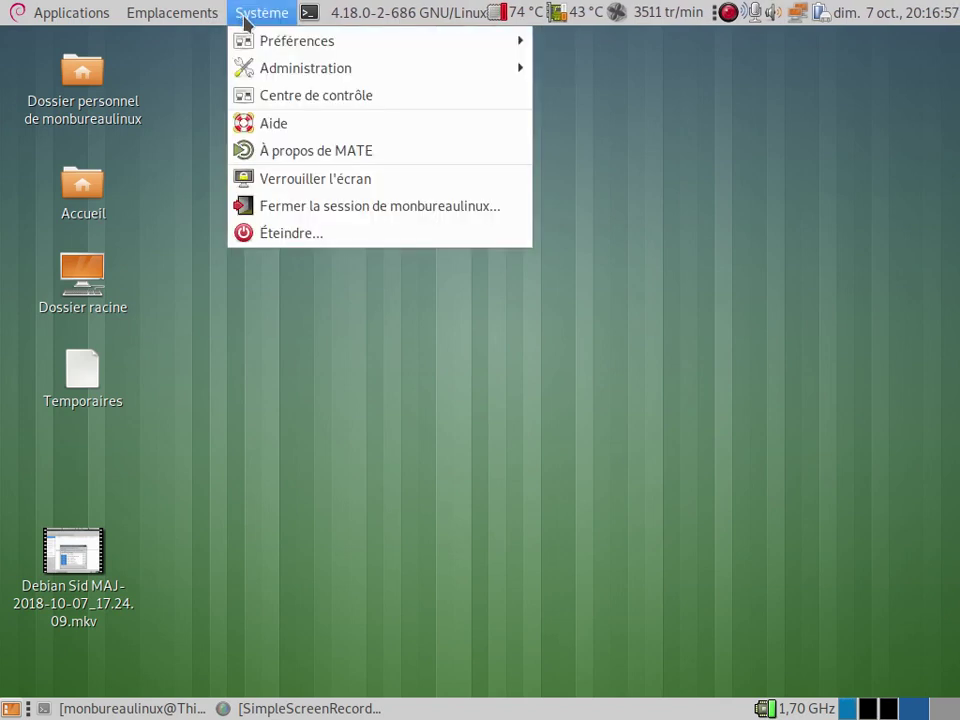
{"action": "mouse_move", "coordinate": [429, 71]}
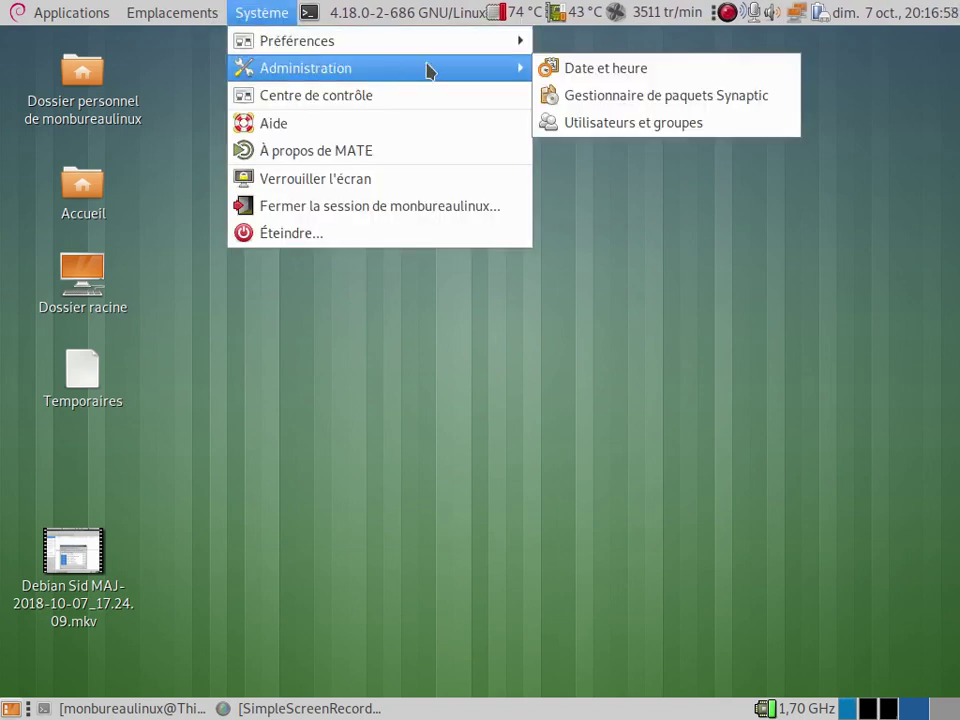
{"action": "left_click", "coordinate": [681, 96]}
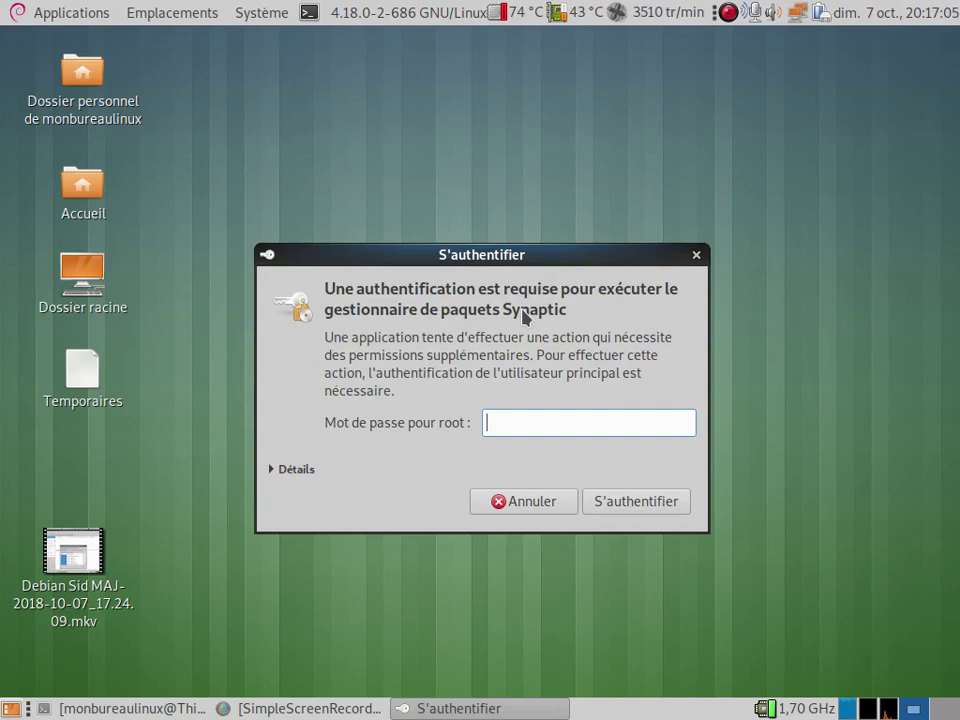
{"action": "type", "text": "•"}
{"action": "key", "text": "BackSpace"}
{"action": "type", "text": "••••"}
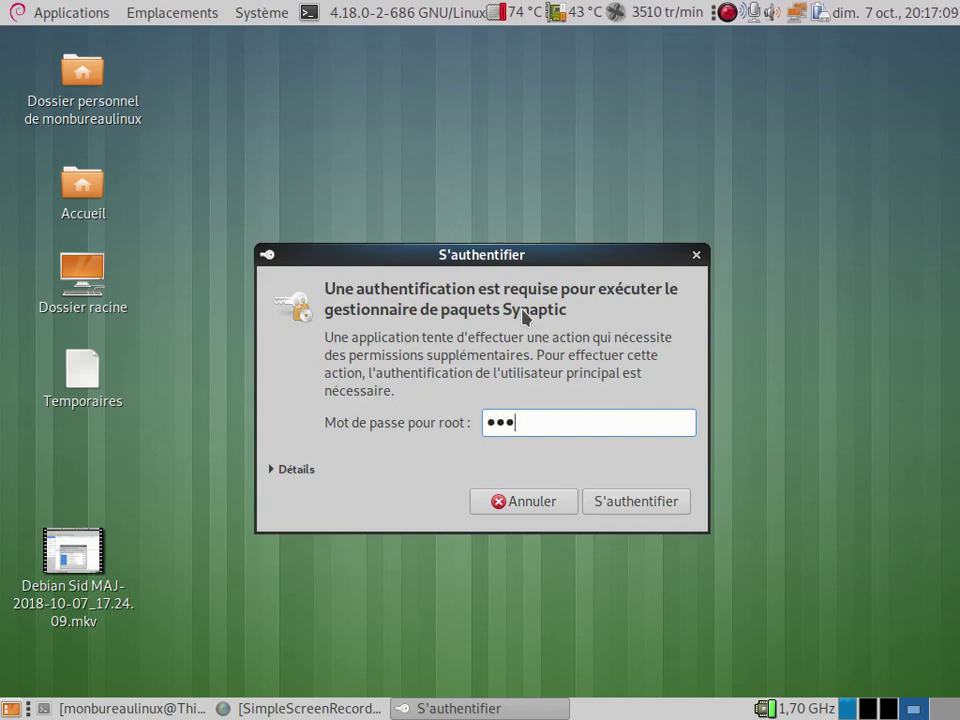
{"action": "type", "text": "•••••"}
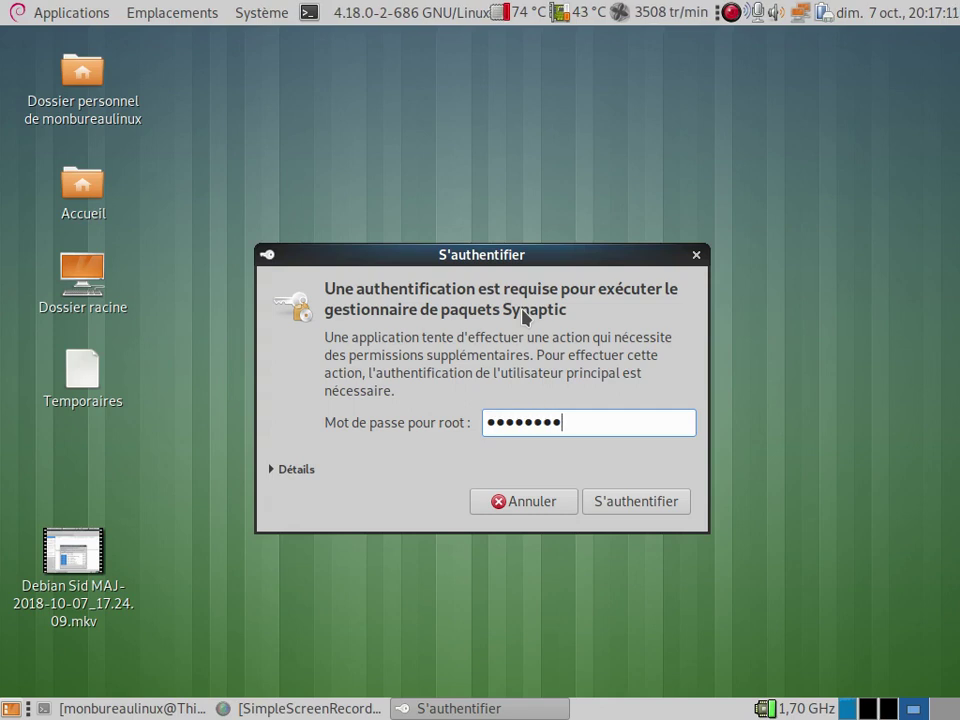
{"action": "key", "text": "Return"}
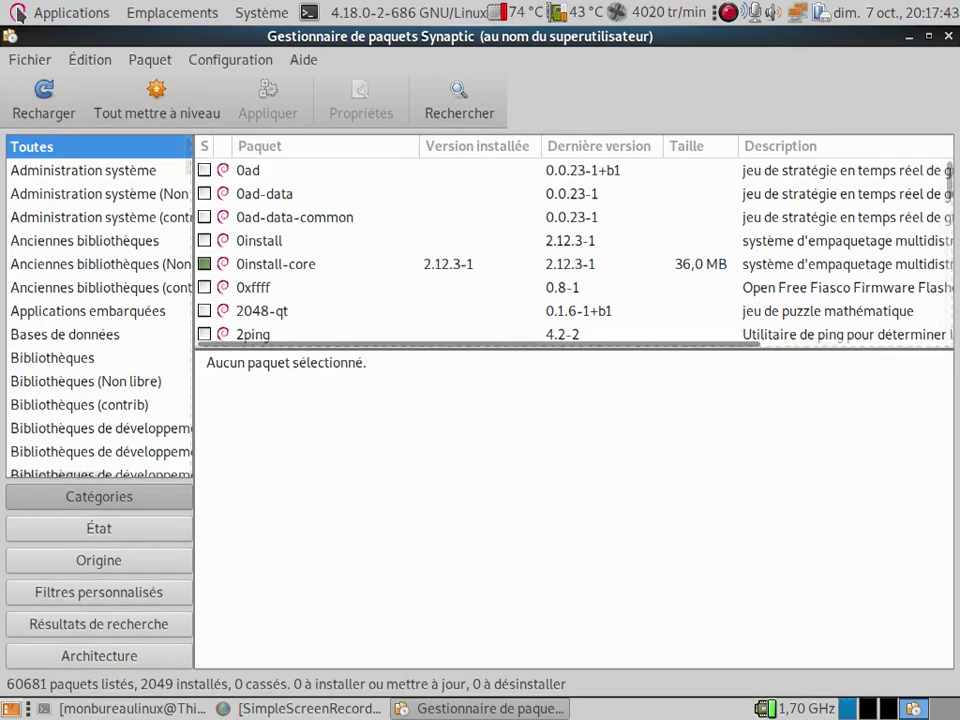
Open Synaptic's operations history and display the août 2018 log of 23/08/2018 16:56
{"action": "left_click", "coordinate": [22, 60]}
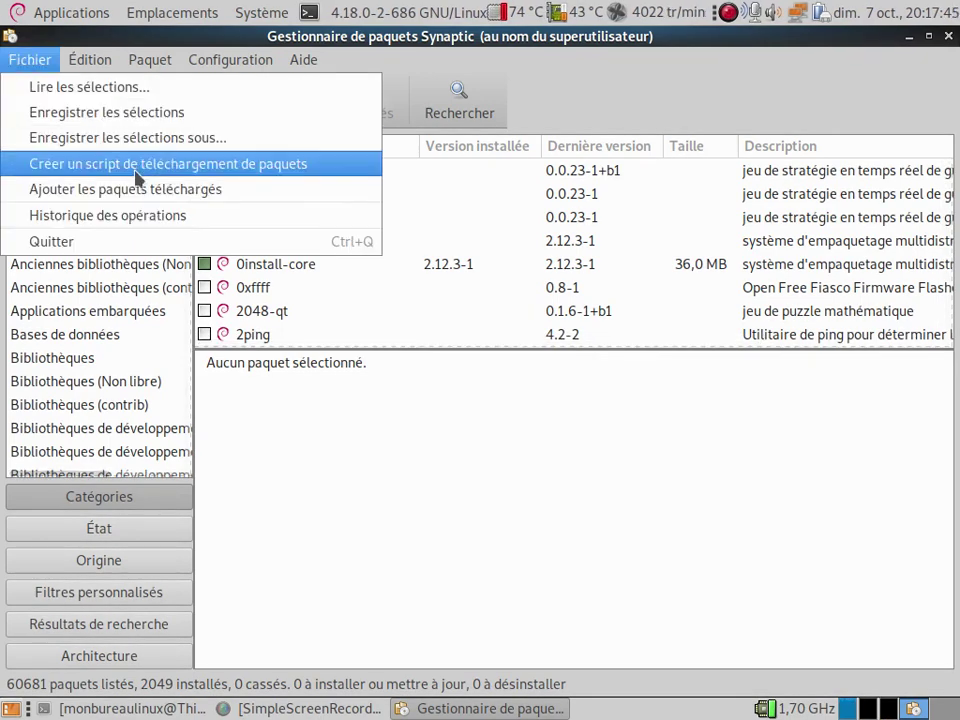
{"action": "left_click", "coordinate": [125, 220]}
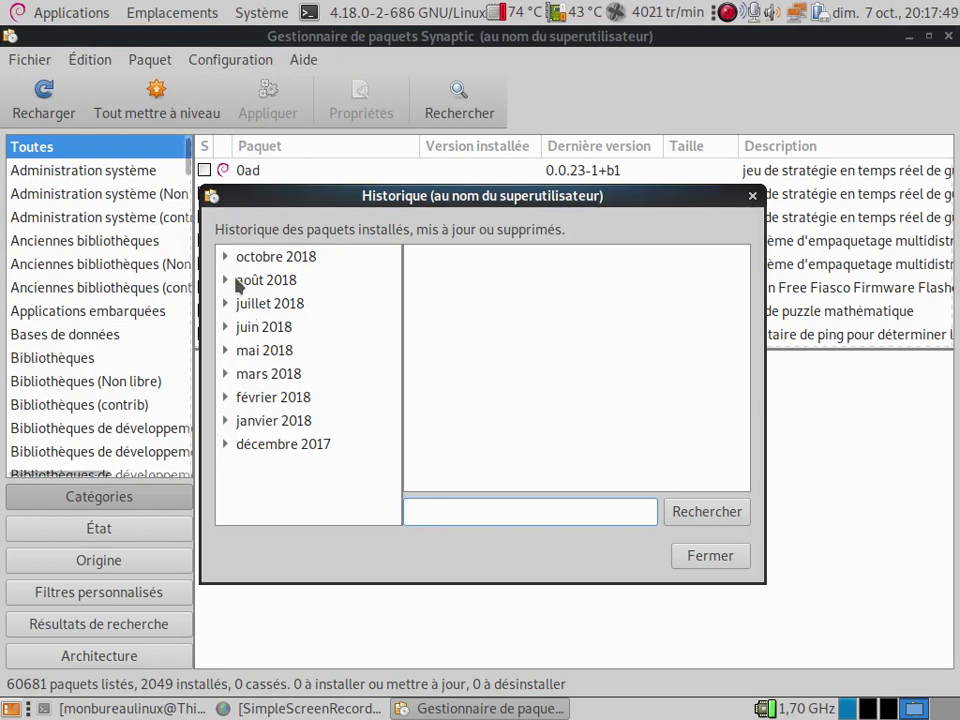
{"action": "left_click", "coordinate": [232, 282]}
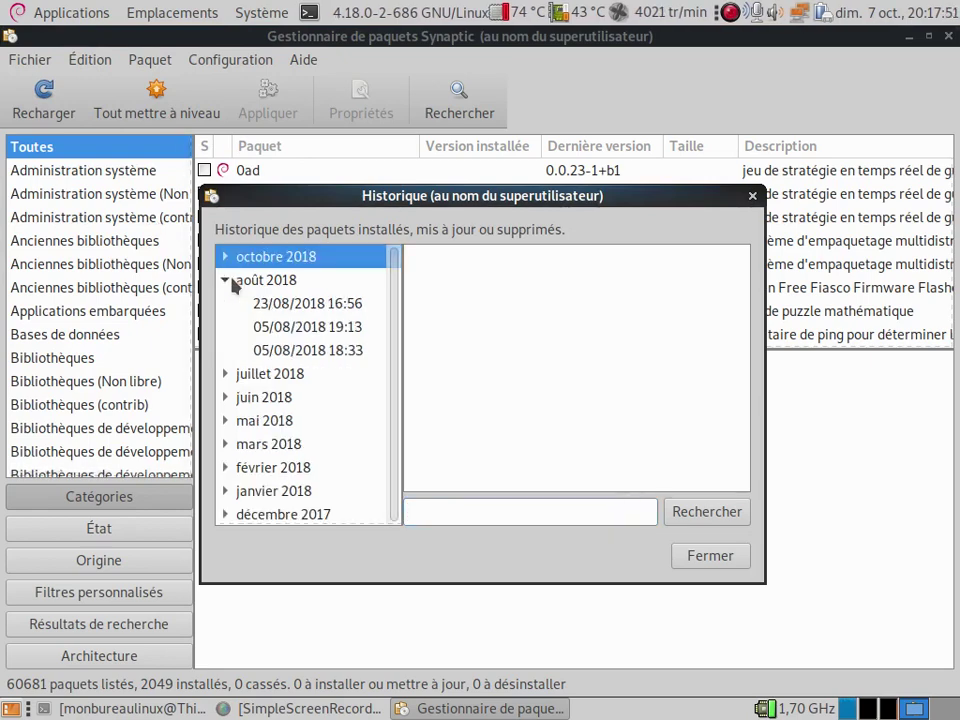
{"action": "left_click", "coordinate": [297, 306]}
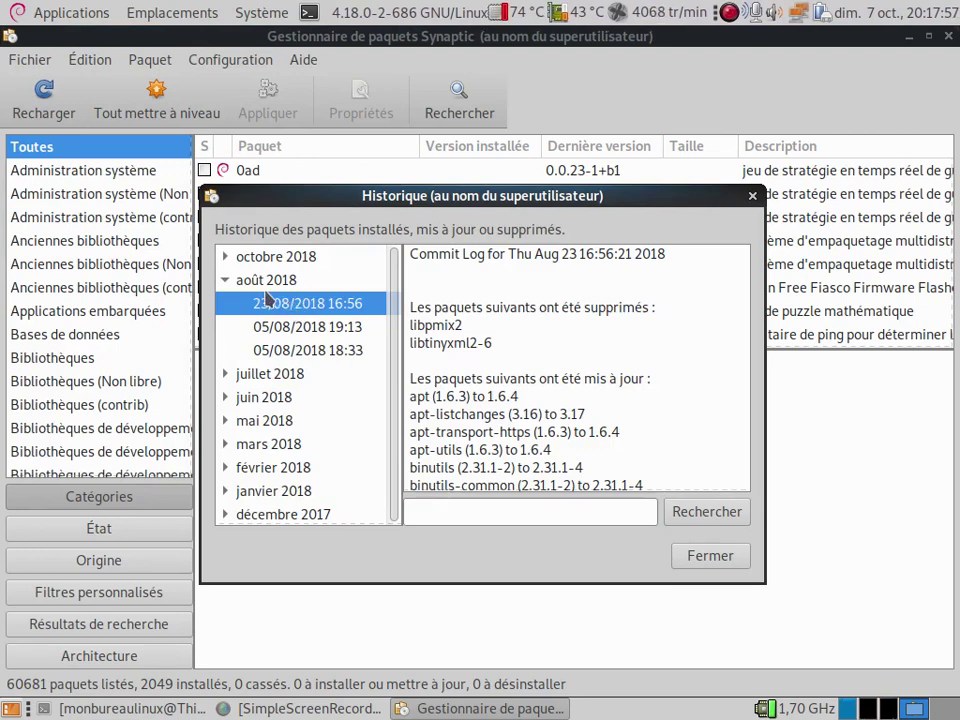
Examine the octobre 2018 log of 07/10/2018 17:29, from the removed and updated packages down to the newly installed ones
{"action": "left_click", "coordinate": [225, 257]}
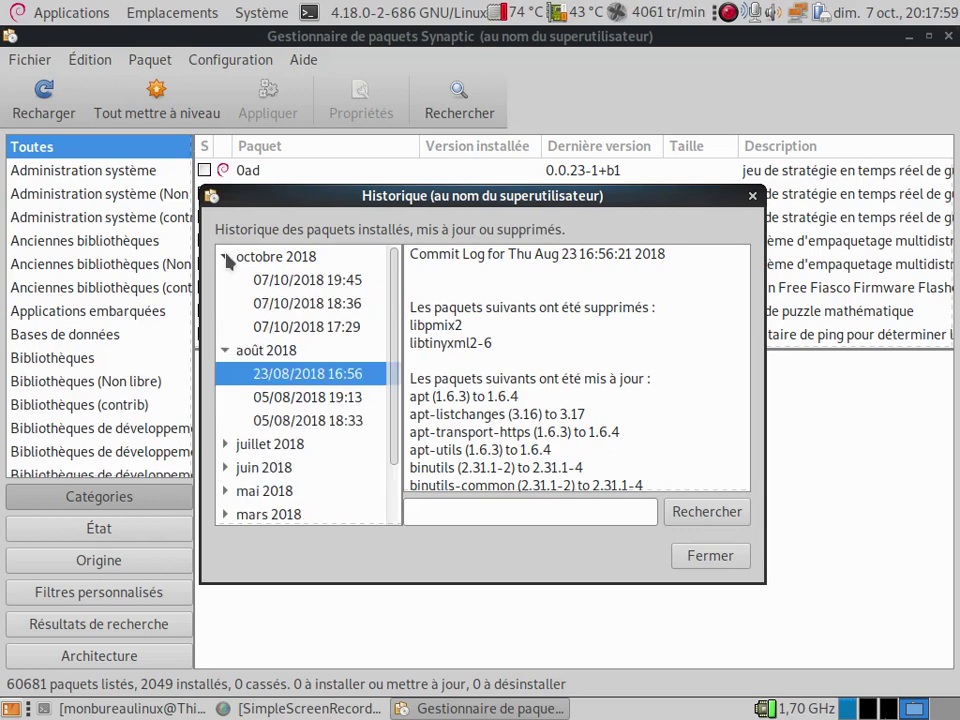
{"action": "left_click", "coordinate": [283, 330]}
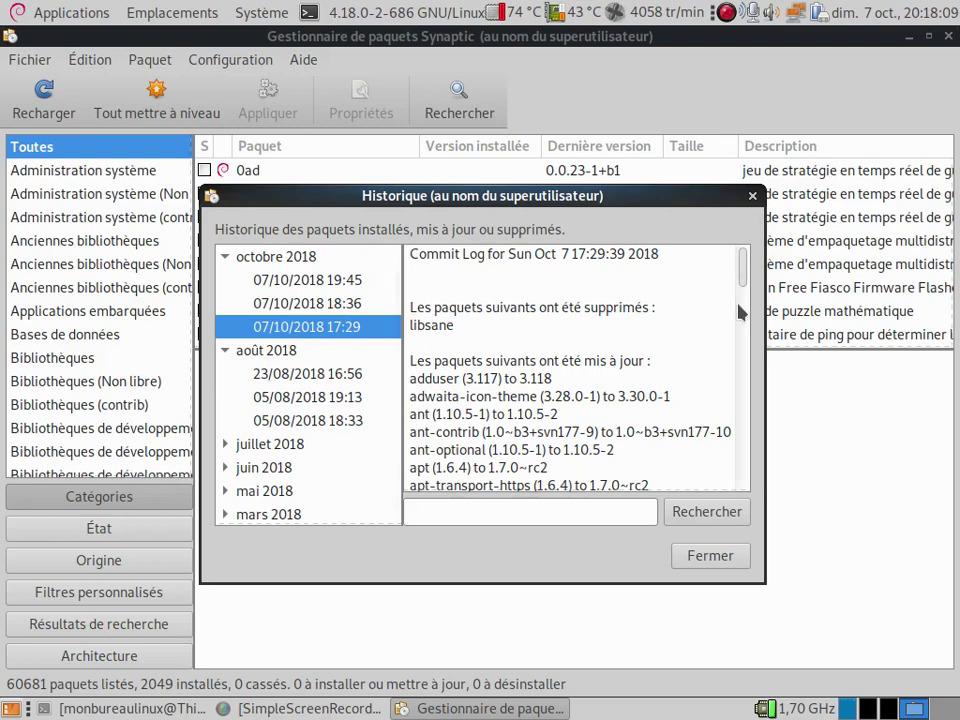
{"action": "scroll", "coordinate": [745, 285], "scroll_direction": "down", "scroll_amount": 3}
{"action": "scroll", "coordinate": [745, 285], "scroll_direction": "down", "scroll_amount": 15}
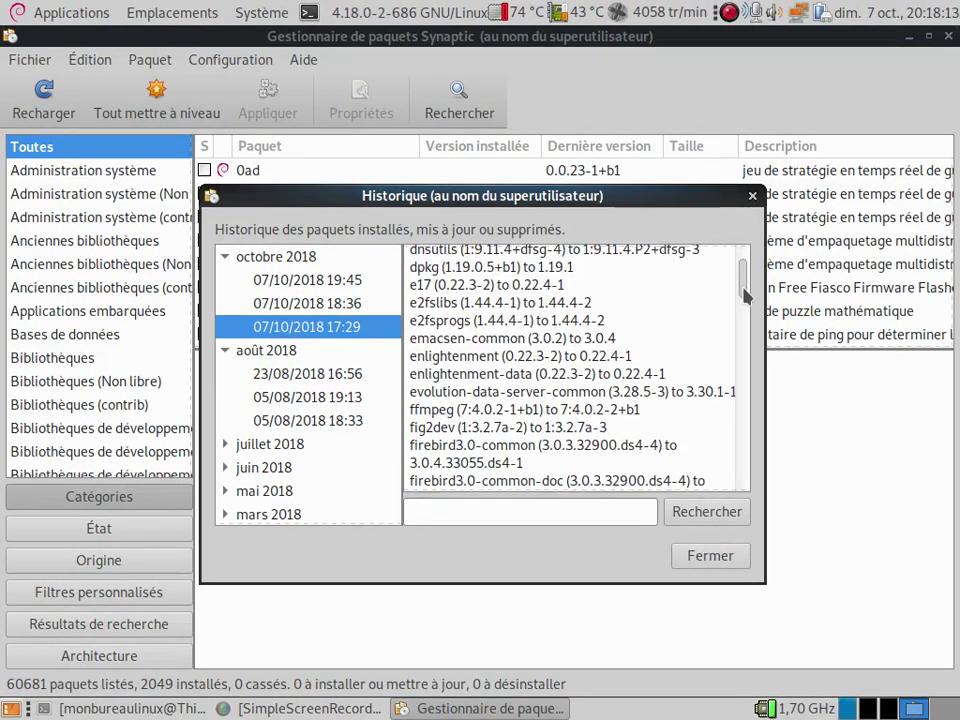
{"action": "left_click_drag", "start_coordinate": [744, 282], "coordinate": [745, 415]}
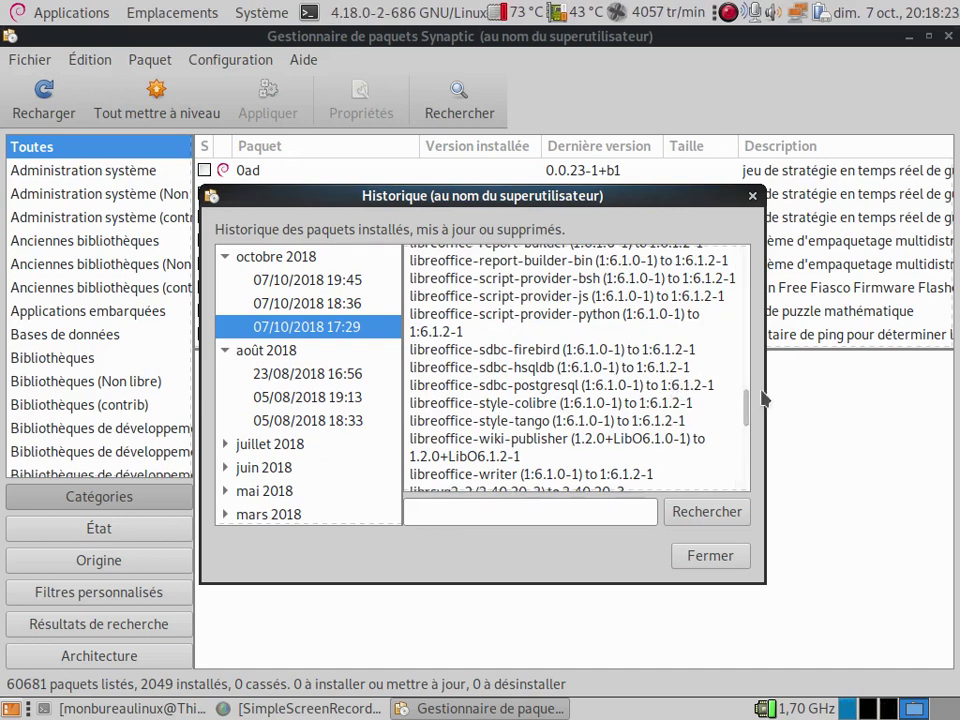
{"action": "scroll", "coordinate": [745, 420], "scroll_direction": "down", "scroll_amount": 6}
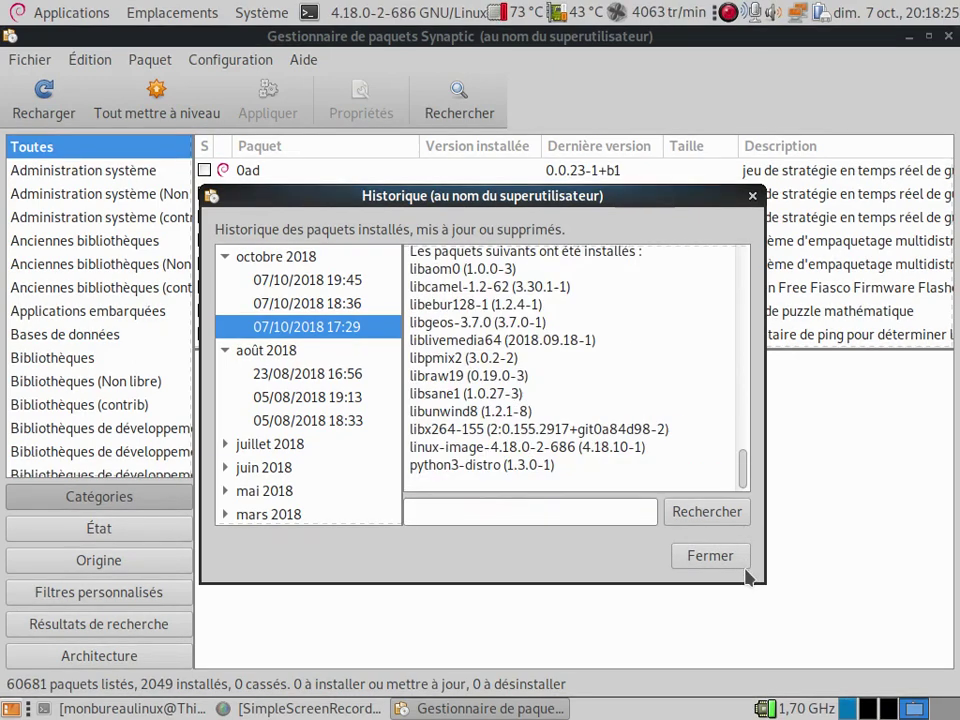
Examine the octobre 2018 history logs of 07/10/2018 18:36 and 19:45, and close the history
{"action": "left_click", "coordinate": [310, 304]}
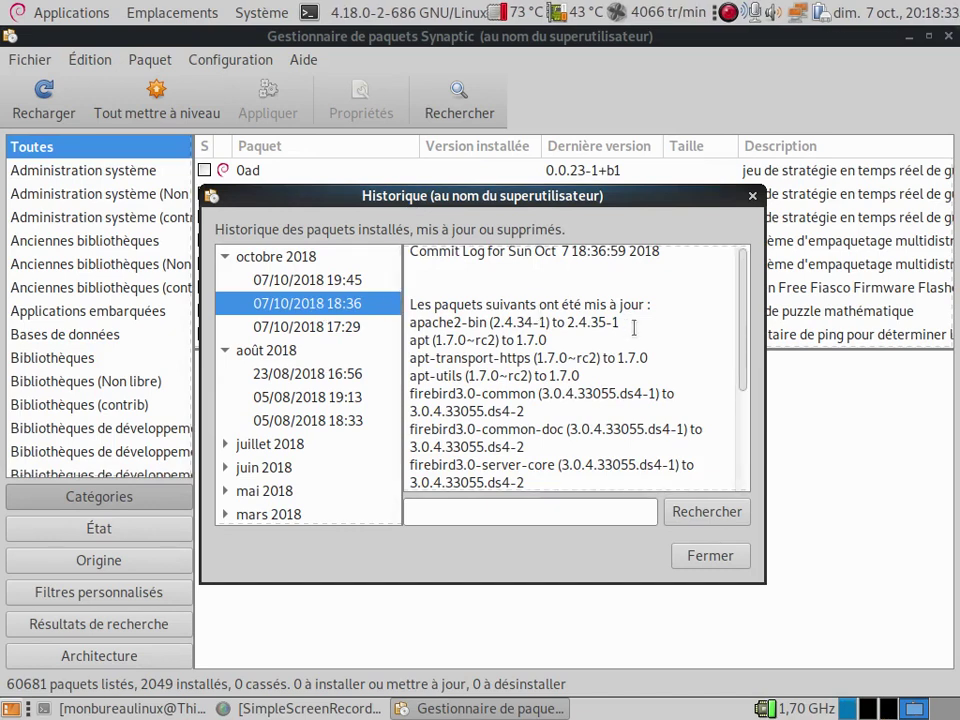
{"action": "left_click_drag", "start_coordinate": [746, 315], "coordinate": [728, 510]}
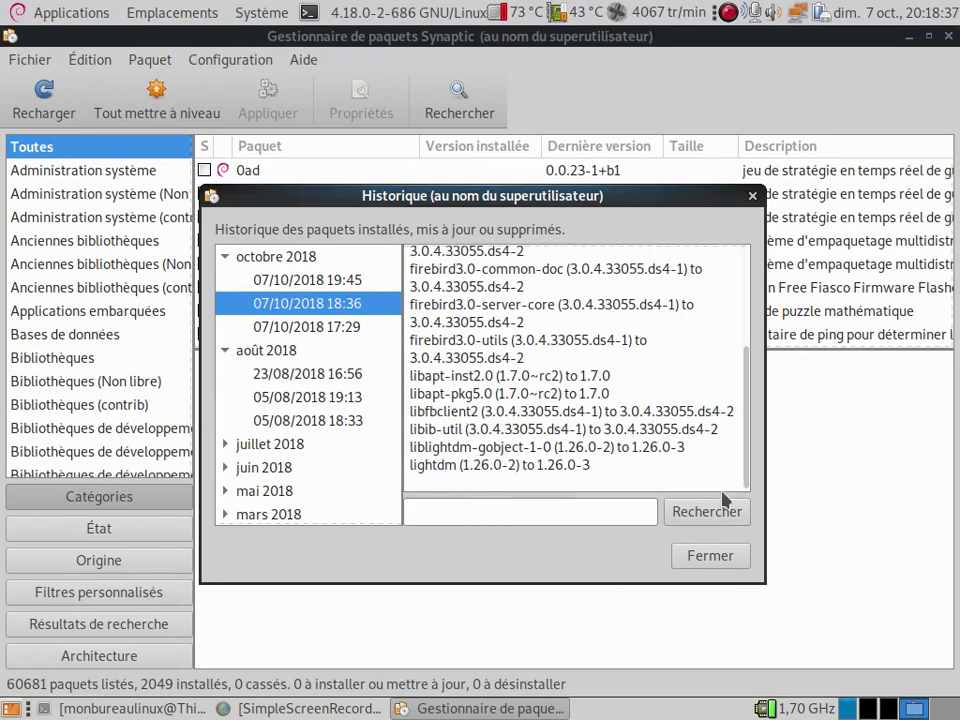
{"action": "scroll", "coordinate": [731, 474], "scroll_direction": "up", "scroll_amount": 5}
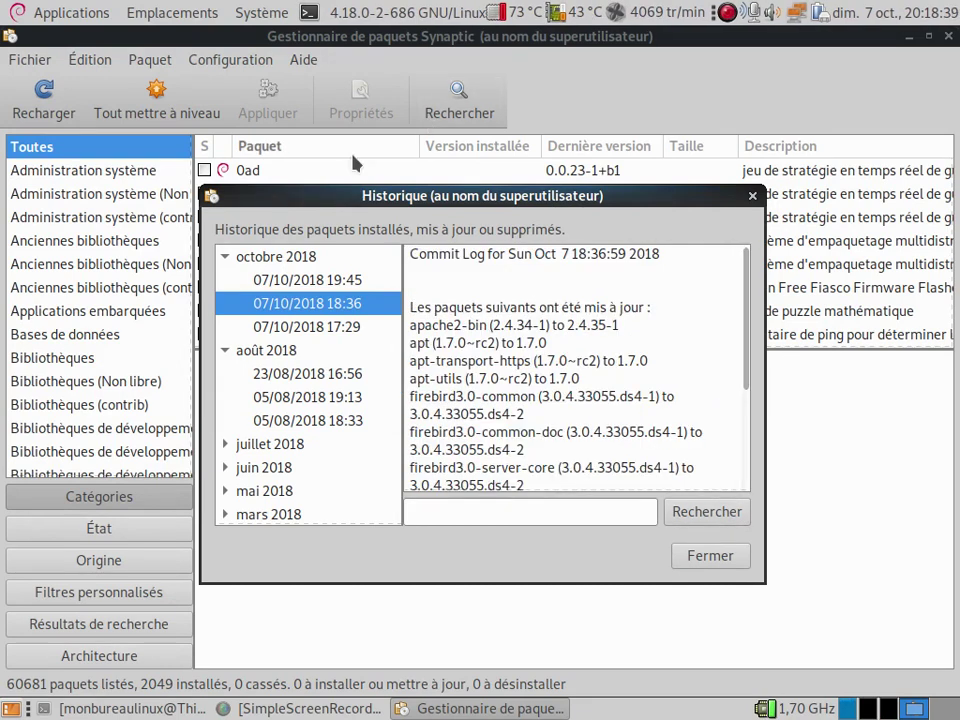
{"action": "left_click", "coordinate": [306, 281]}
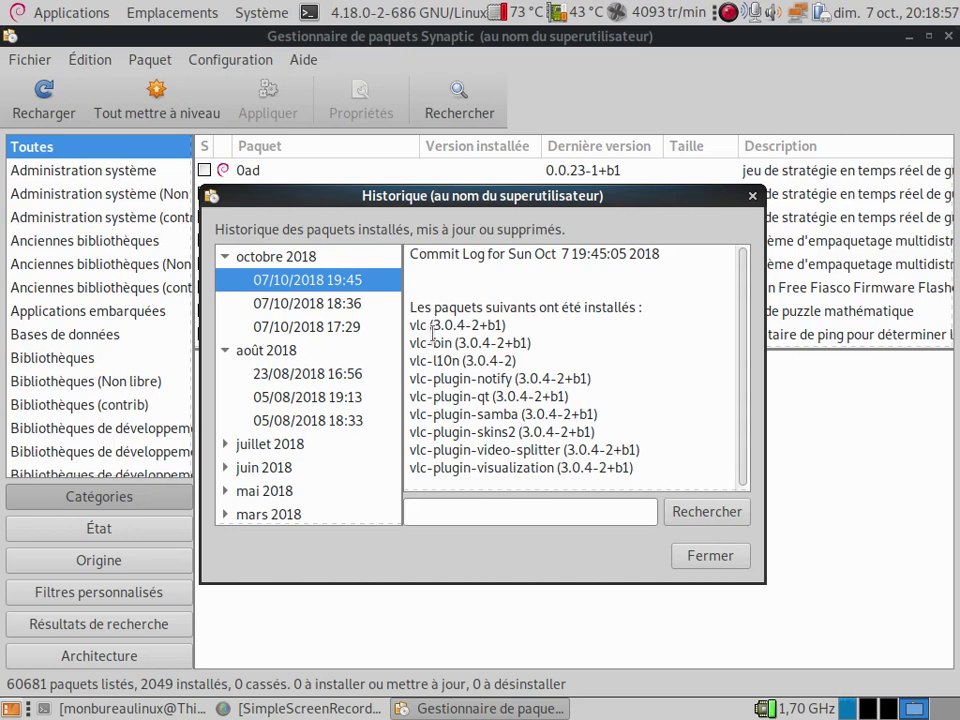
{"action": "left_click", "coordinate": [698, 556]}
Reload the package information and mark all available upgrades
{"action": "left_click", "coordinate": [45, 92]}
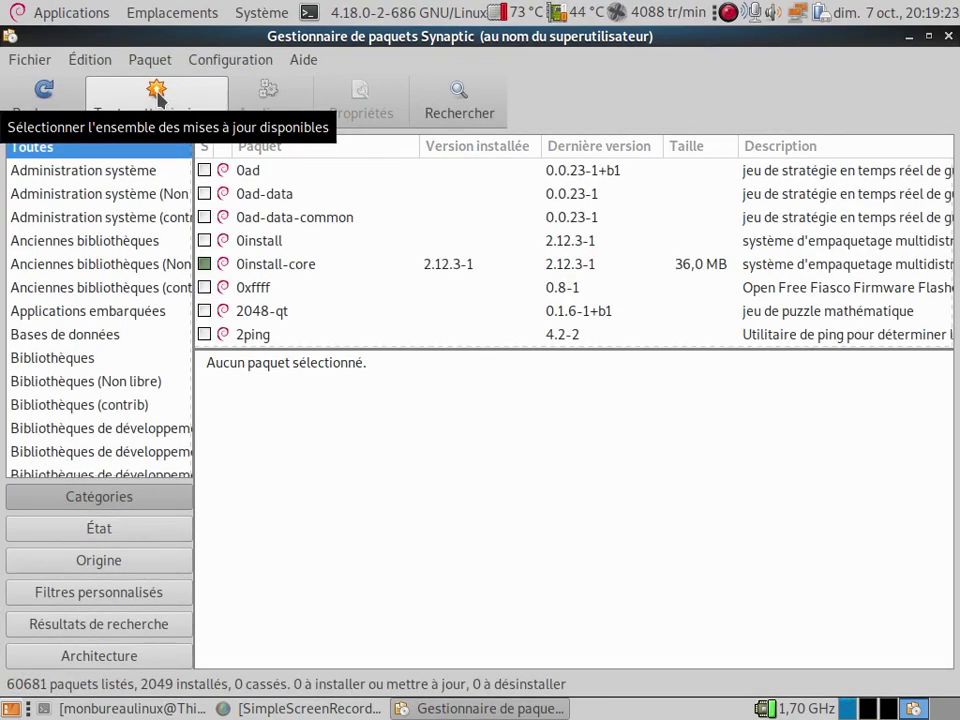
{"action": "left_click", "coordinate": [157, 97]}
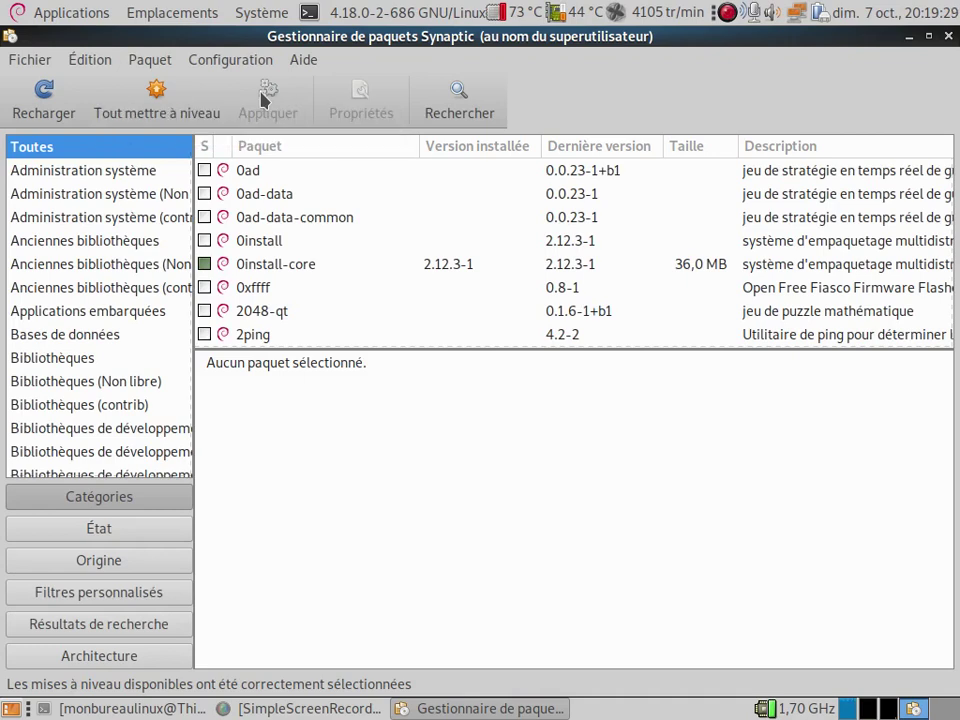
Search package names and descriptions for "kernel", browse the matching packages, and close Synaptic
{"action": "left_click", "coordinate": [458, 110]}
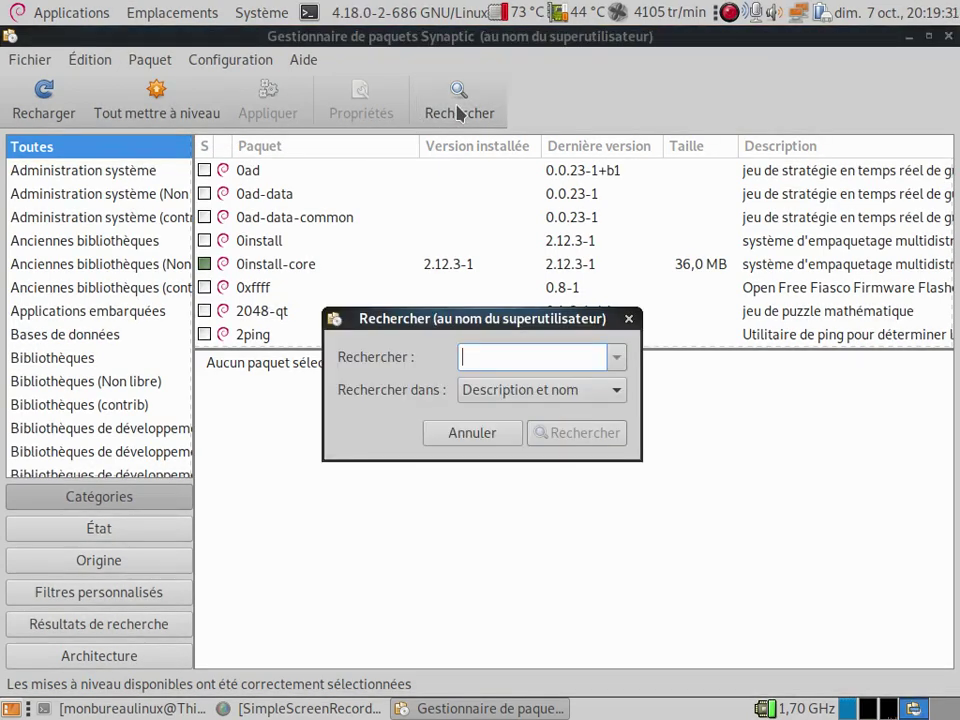
{"action": "type", "text": "kernel"}
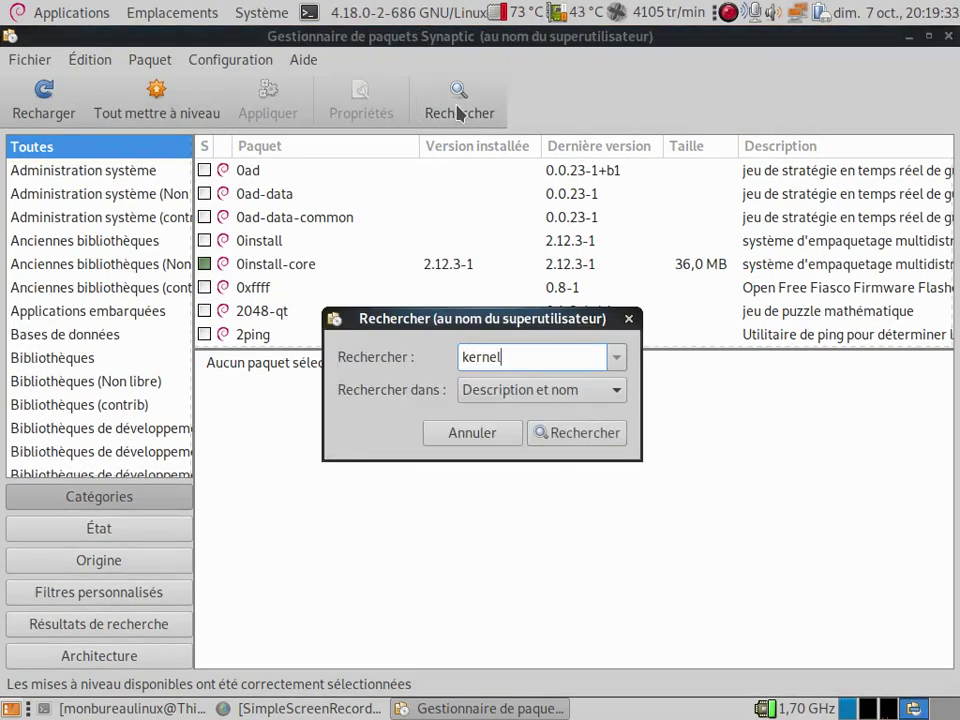
{"action": "key", "text": "Return"}
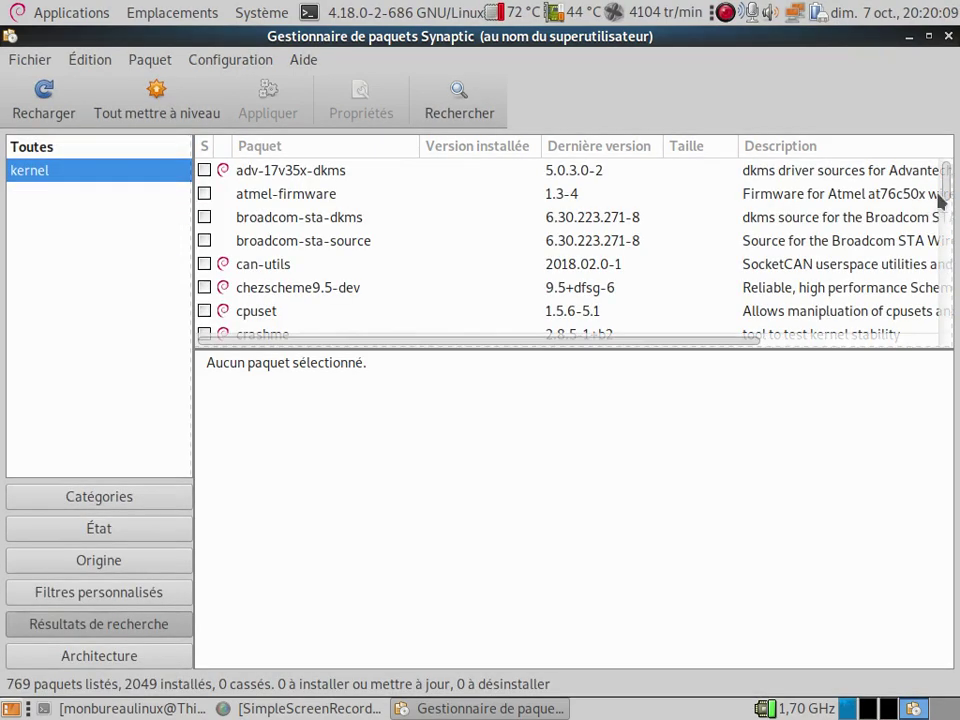
{"action": "left_click", "coordinate": [945, 202]}
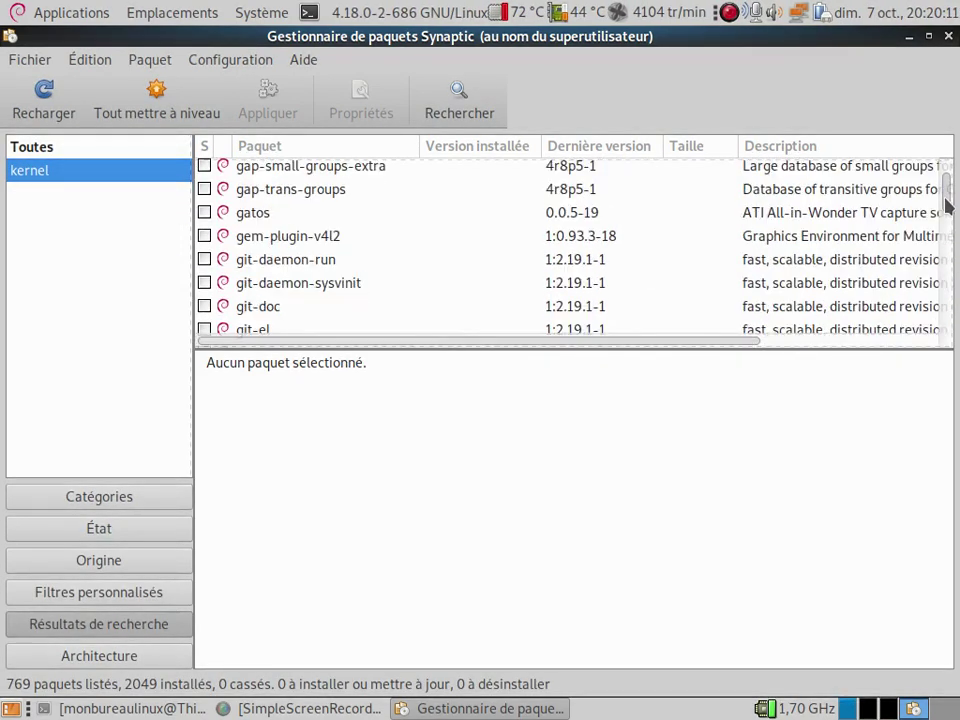
{"action": "left_click_drag", "start_coordinate": [945, 202], "coordinate": [935, 88]}
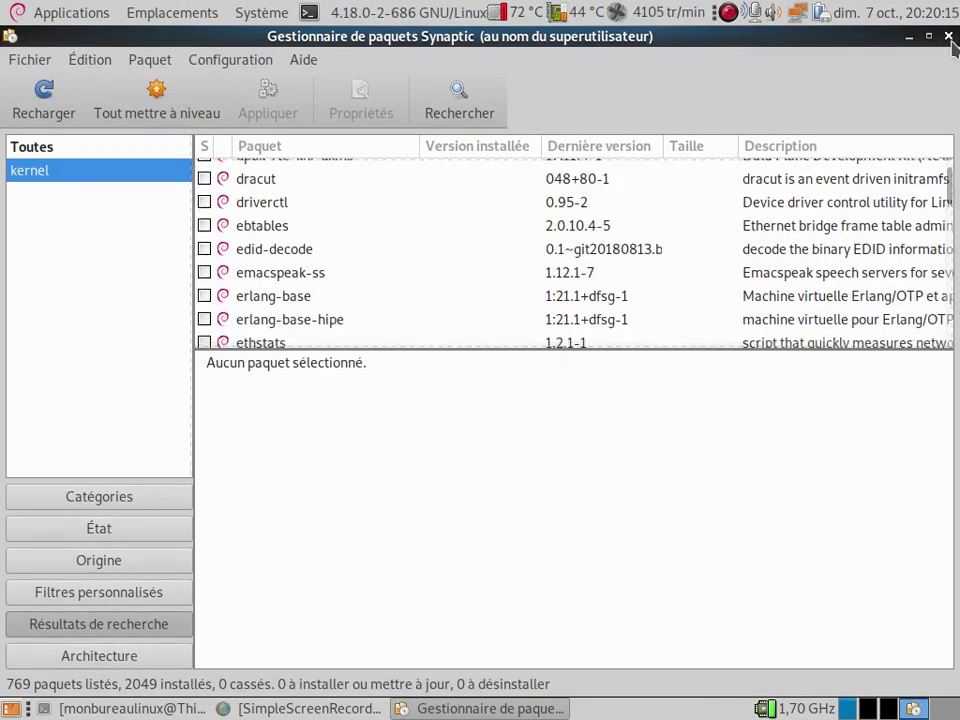
{"action": "left_click", "coordinate": [949, 38]}
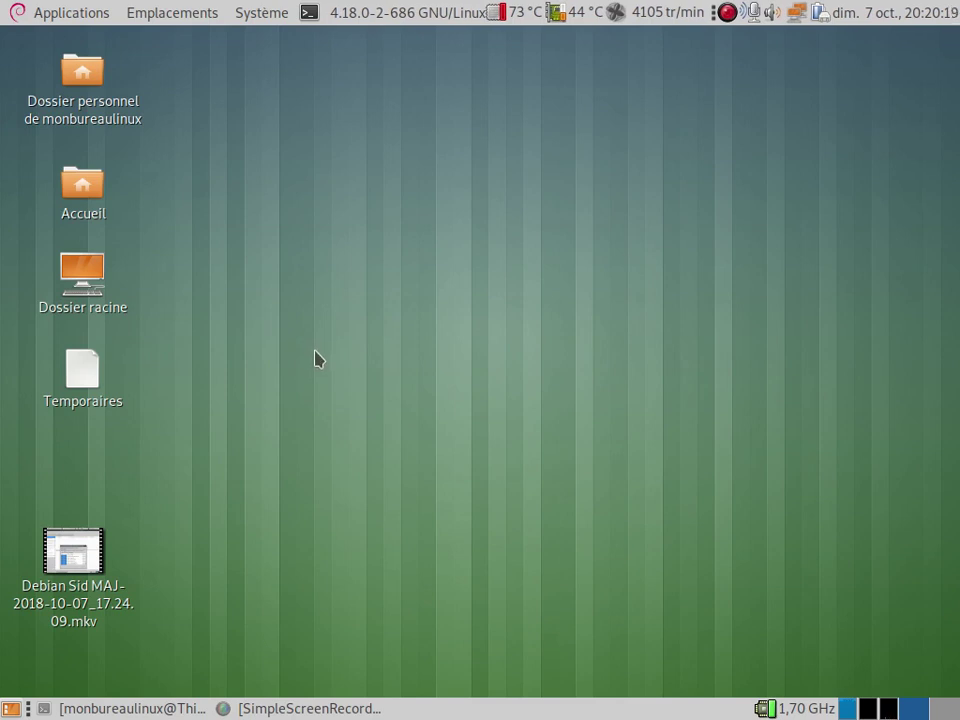
Switch to the open root terminal and display the distribution details with lsb_release -a
{"action": "left_click", "coordinate": [130, 708]}
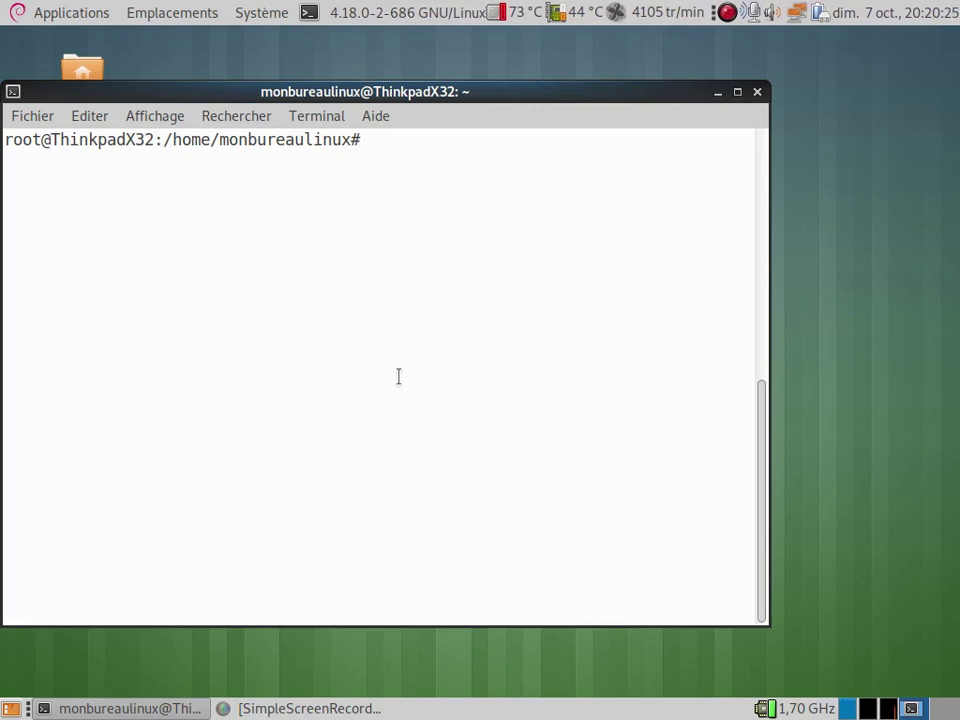
{"action": "type", "text": "lsb"}
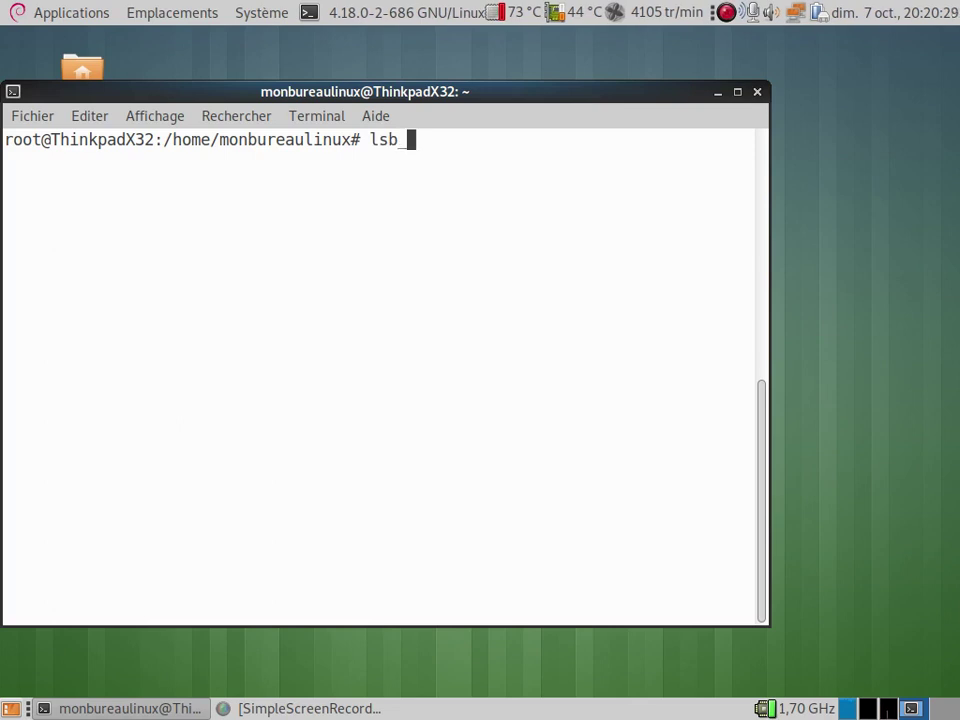
{"action": "type", "text": "_release"}
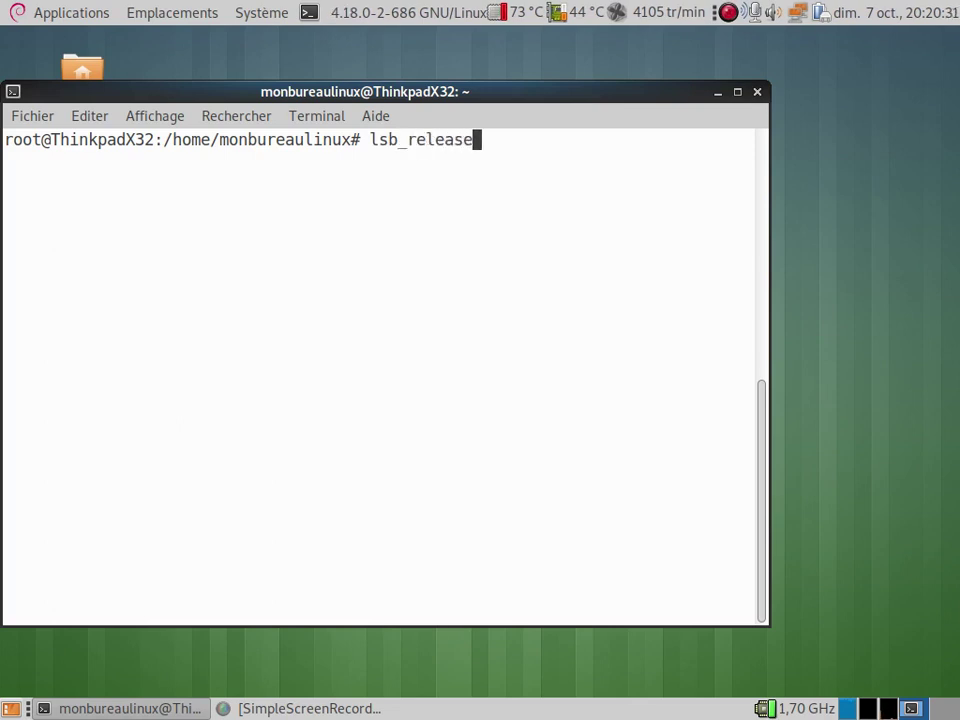
{"action": "type", "text": " -a"}
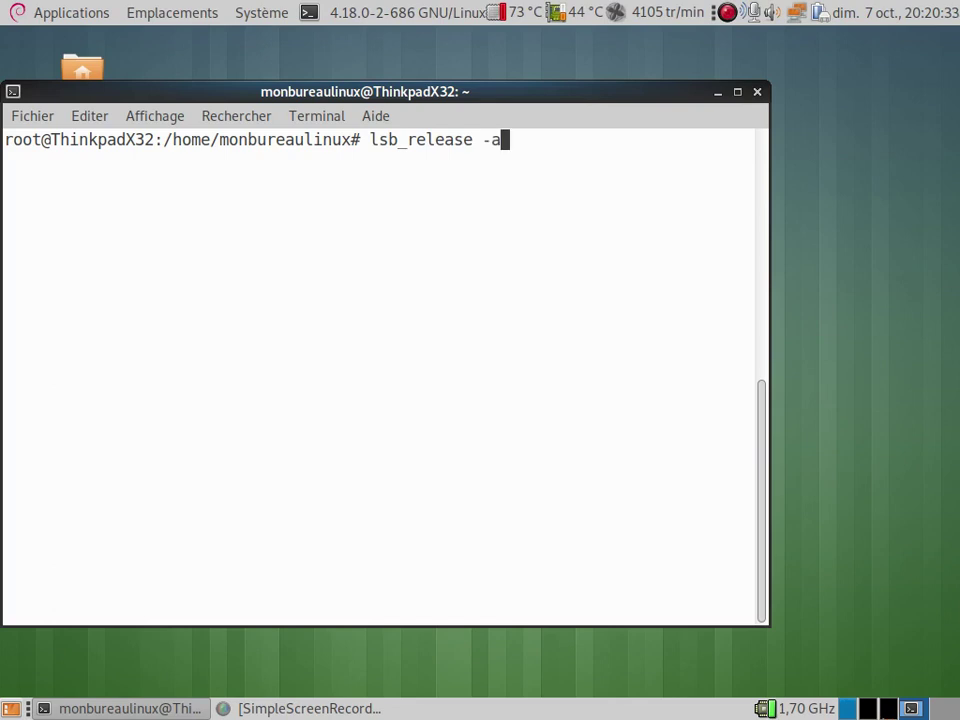
{"action": "key", "text": "Return"}
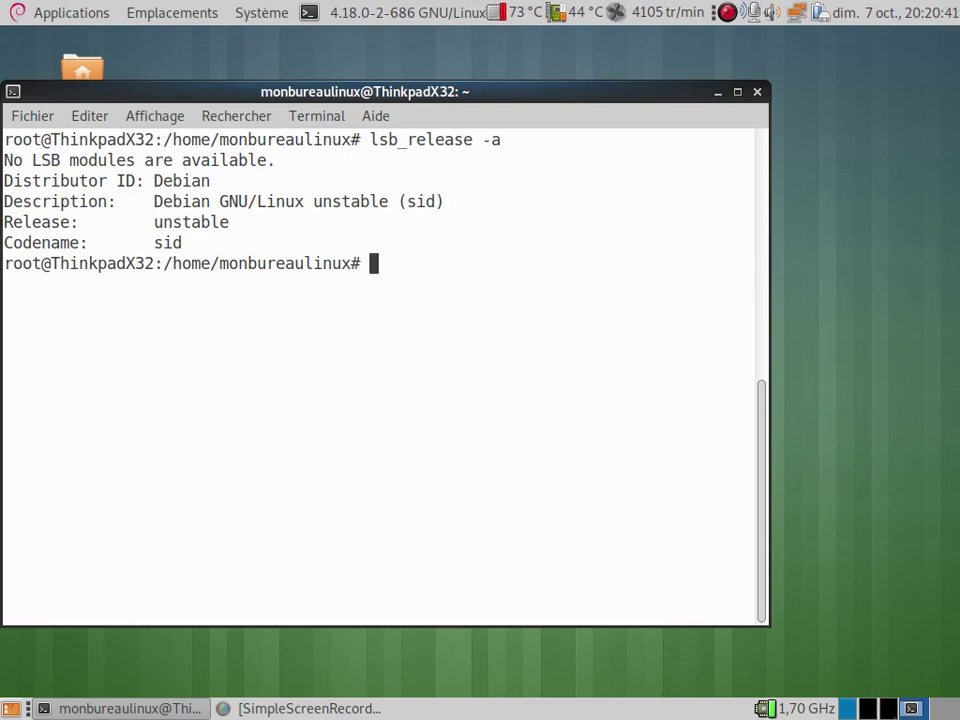
Refresh the package lists from the repository with apt-get update
{"action": "type", "text": "apt"}
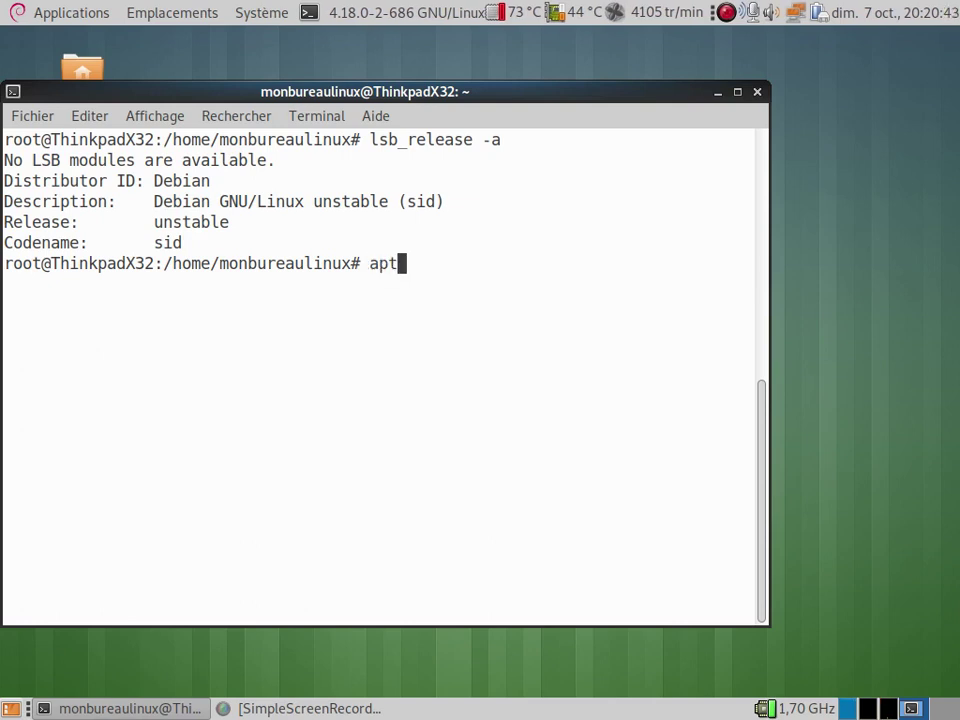
{"action": "type", "text": "-get "}
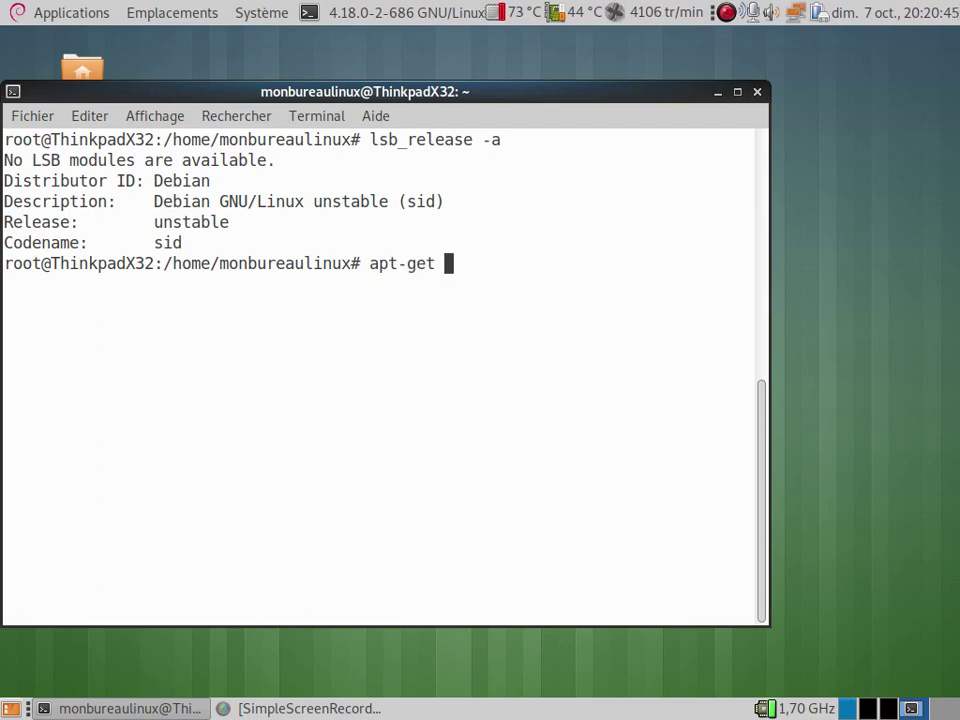
{"action": "type", "text": "update"}
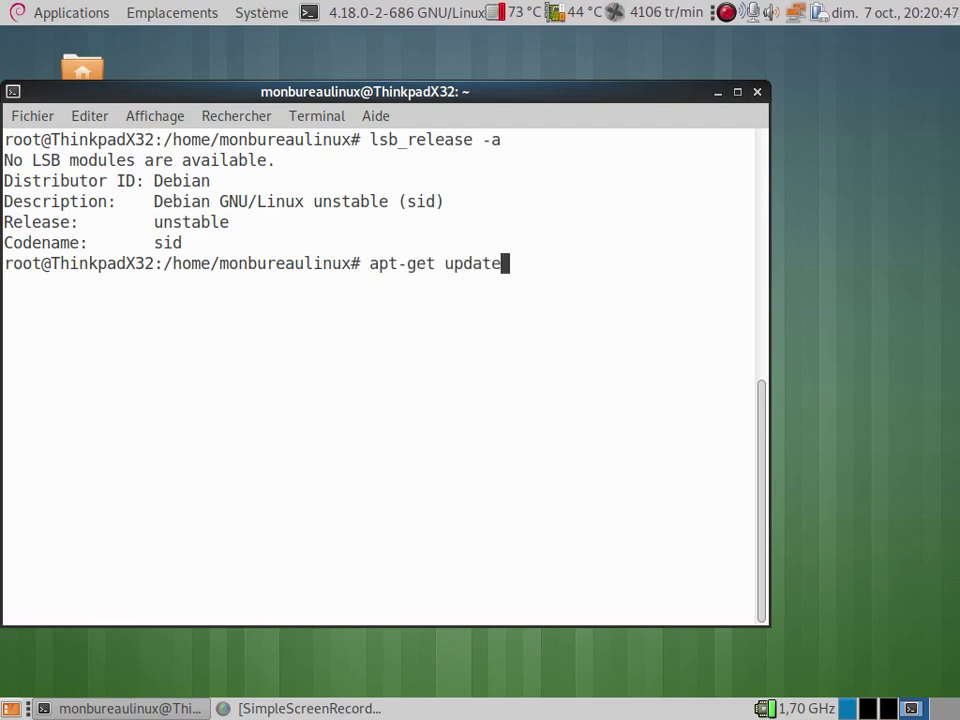
{"action": "key", "text": "Return"}
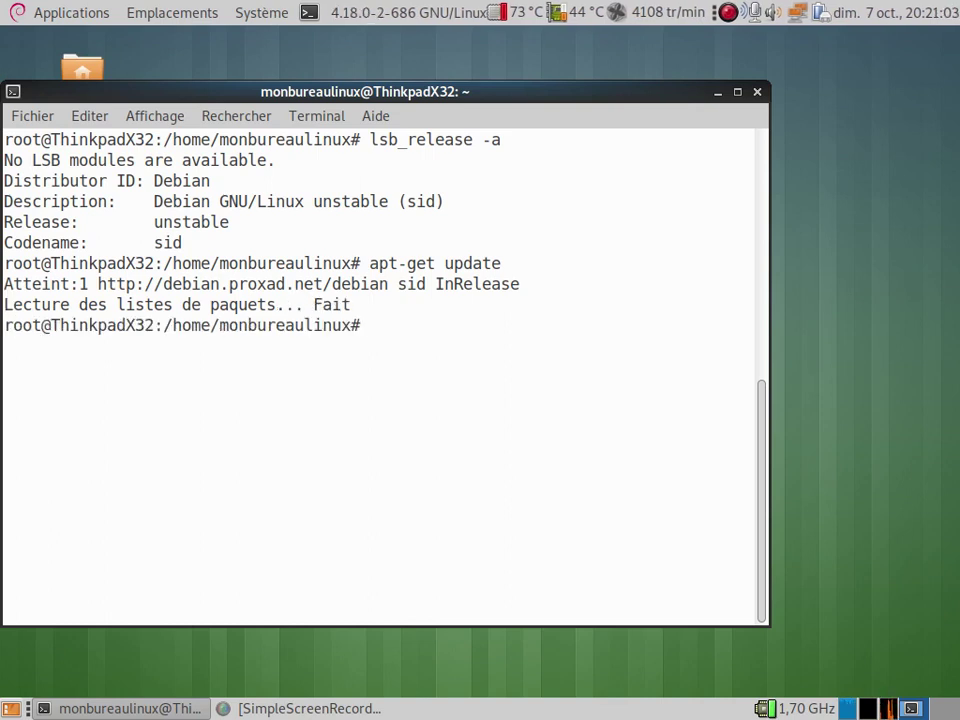
Reuse the previous command as apt-get upgrade and run it to upgrade the installed packages
{"action": "key", "text": "Up"}
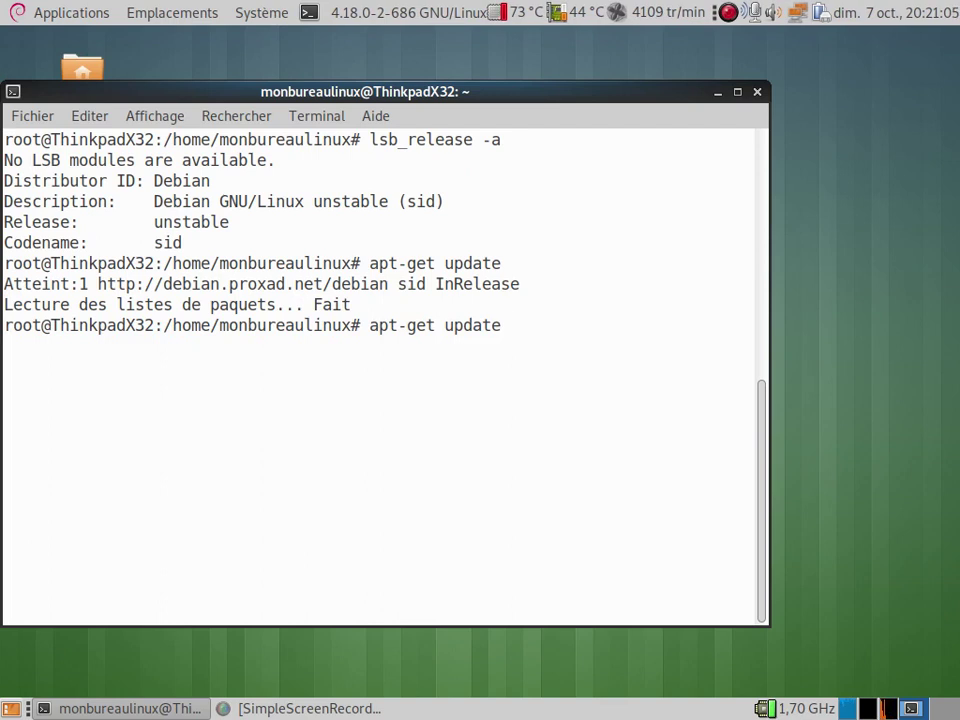
{"action": "key", "text": "BackSpace"}
{"action": "key", "text": "BackSpace"}
{"action": "key", "text": "BackSpace"}
{"action": "key", "text": "BackSpace"}
{"action": "key", "text": "BackSpace"}
{"action": "key", "text": "BackSpace"}
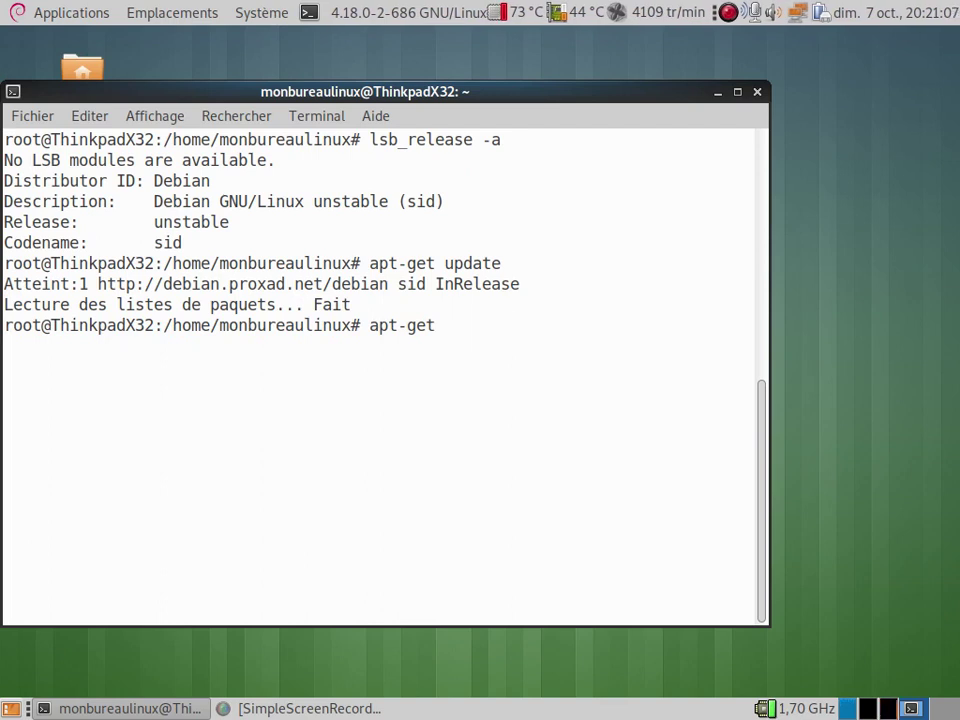
{"action": "type", "text": "up"}
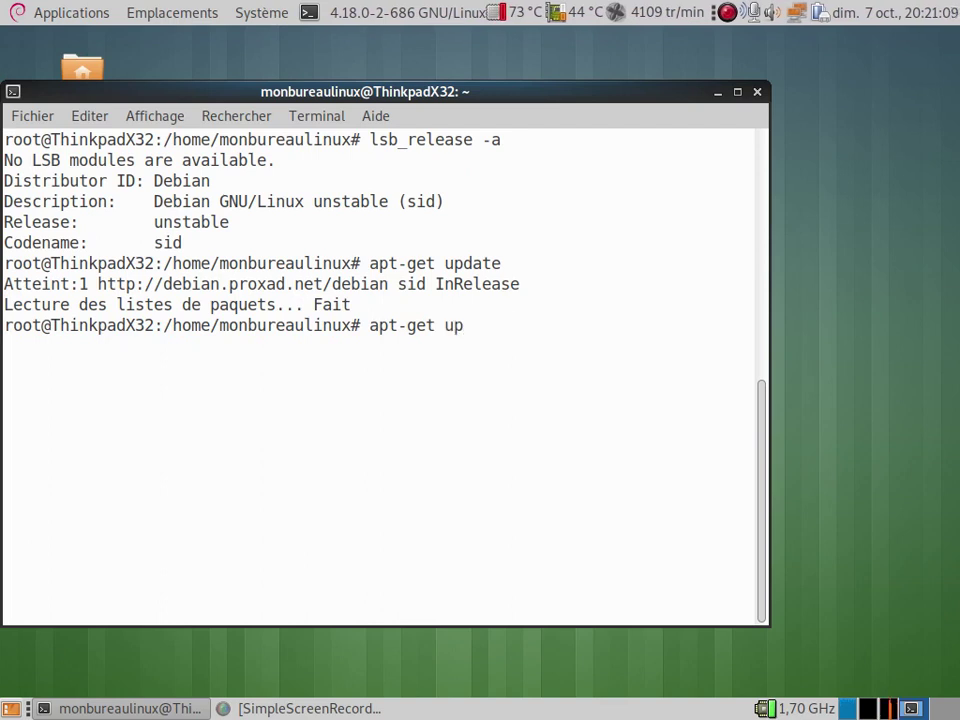
{"action": "type", "text": "grade"}
{"action": "key", "text": "Return"}
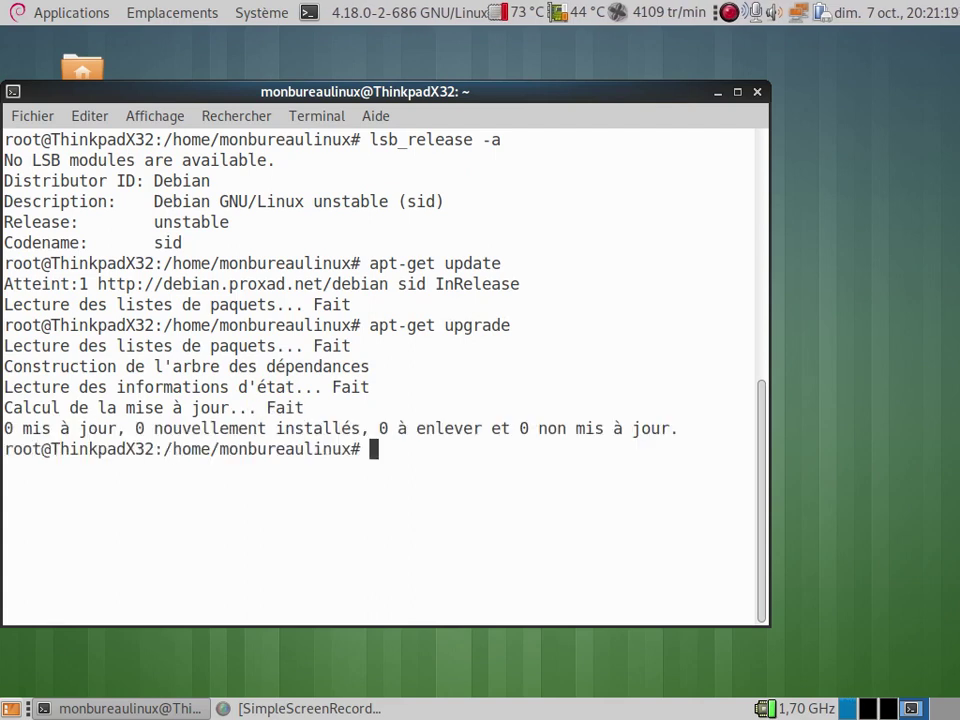
Edit the recalled upgrade command into apt-get dist-upgrade and run it
{"action": "key", "text": "Up"}
{"action": "key", "text": "Left"}
{"action": "key", "text": "Left"}
{"action": "key", "text": "Left"}
{"action": "key", "text": "Left"}
{"action": "key", "text": "Left"}
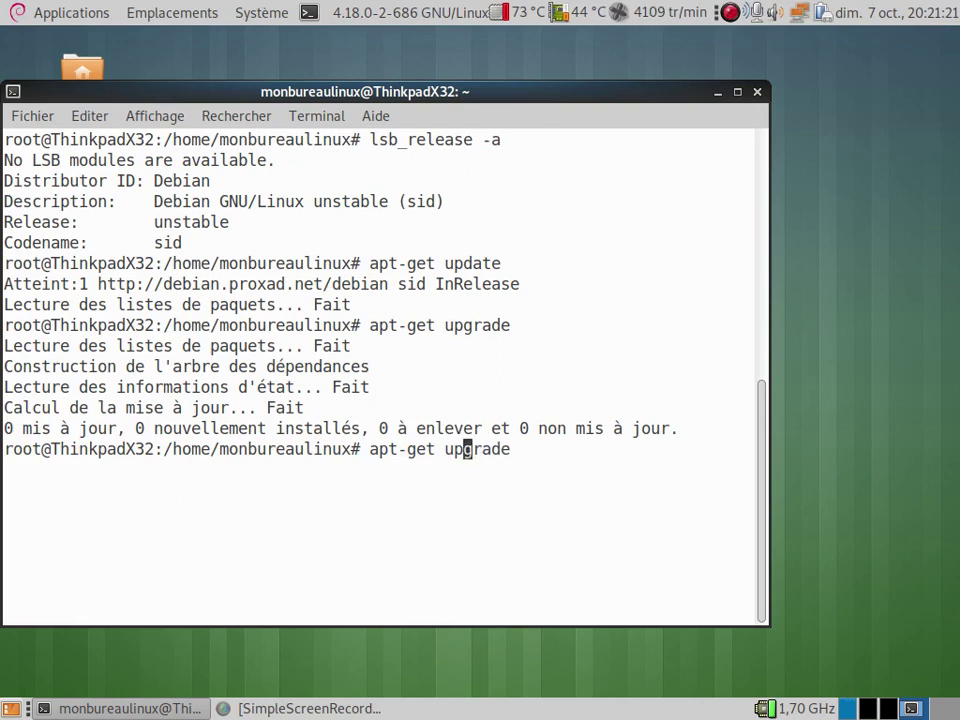
{"action": "key", "text": "Left"}
{"action": "key", "text": "Left"}
{"action": "type", "text": "dis"}
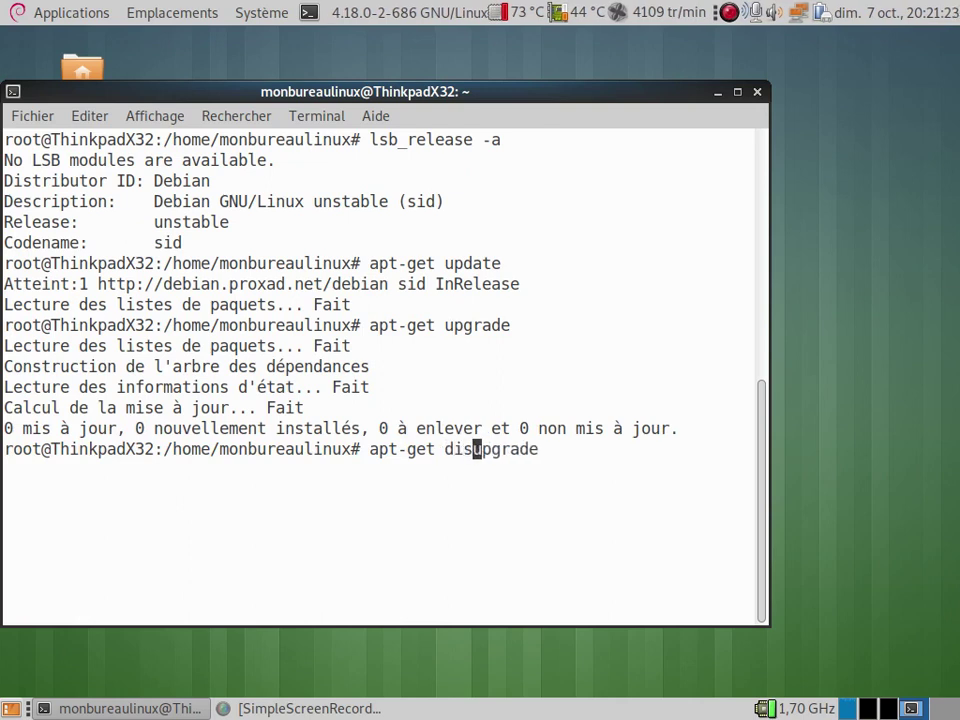
{"action": "type", "text": "y"}
{"action": "key", "text": "BackSpace"}
{"action": "type", "text": "t-"}
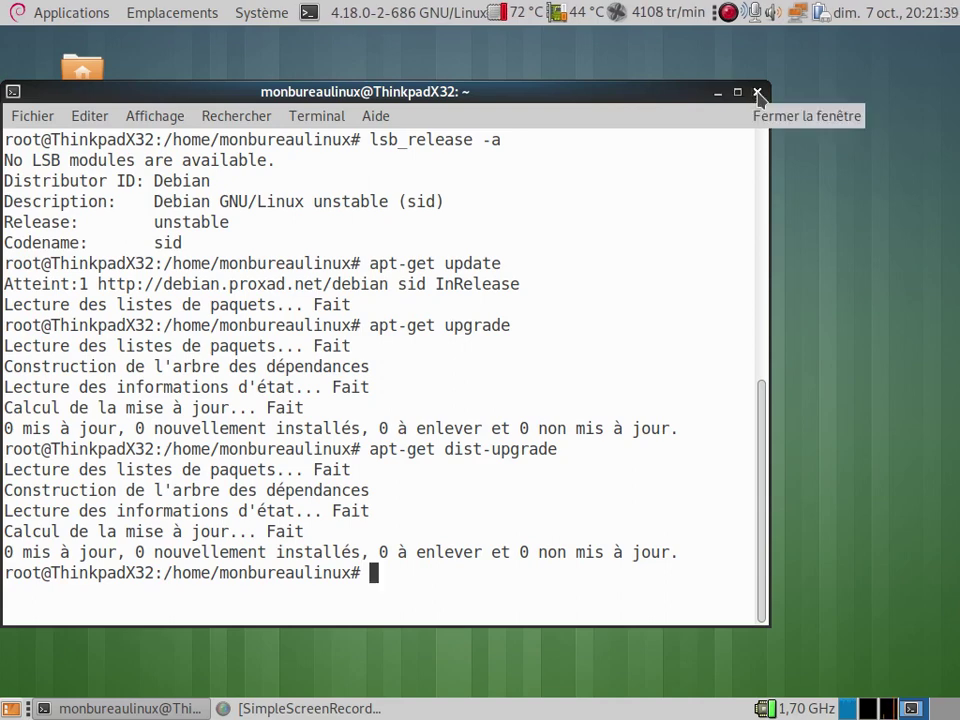
Close the terminal, confirming the interruption of its active process, and relaunch the Synaptic package manager with the root password
{"action": "left_click", "coordinate": [758, 93]}
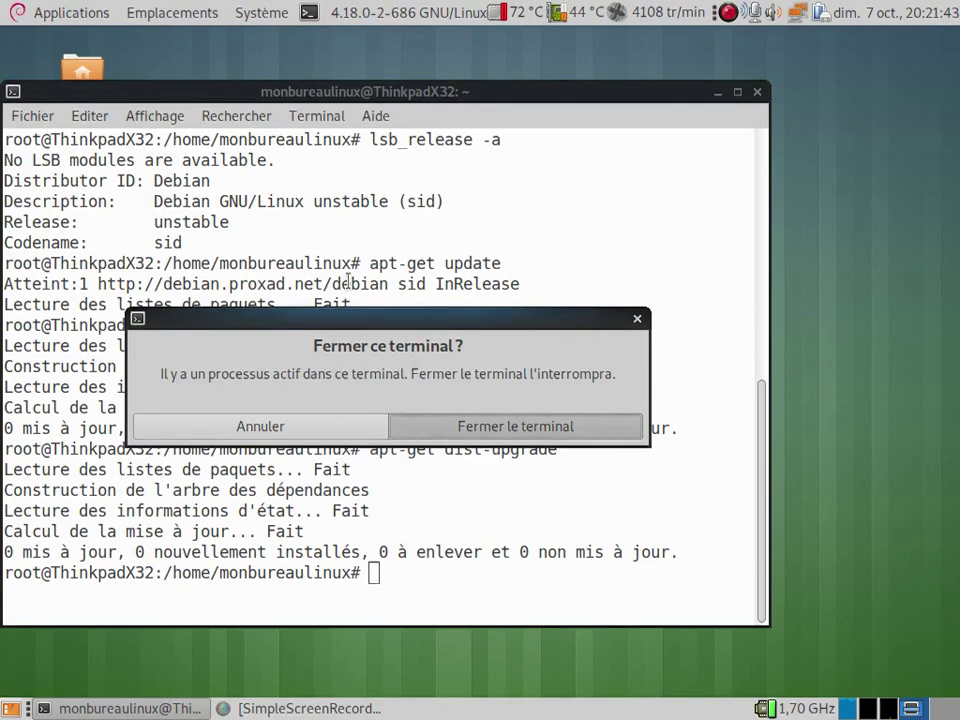
{"action": "left_click", "coordinate": [430, 422]}
{"action": "left_click", "coordinate": [260, 12]}
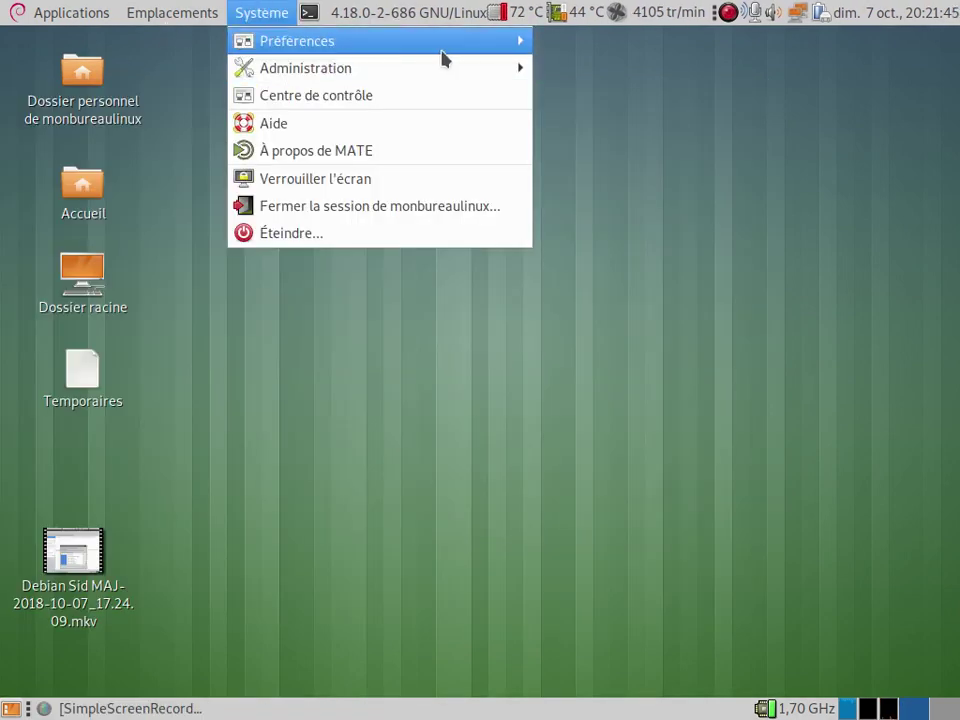
{"action": "mouse_move", "coordinate": [470, 68]}
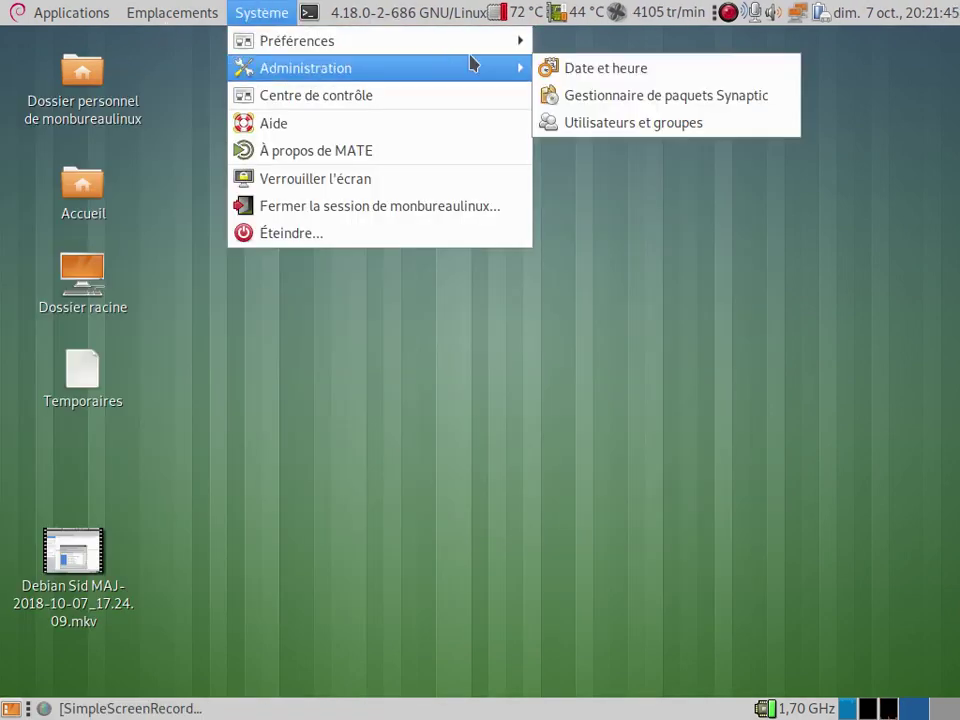
{"action": "left_click", "coordinate": [600, 96]}
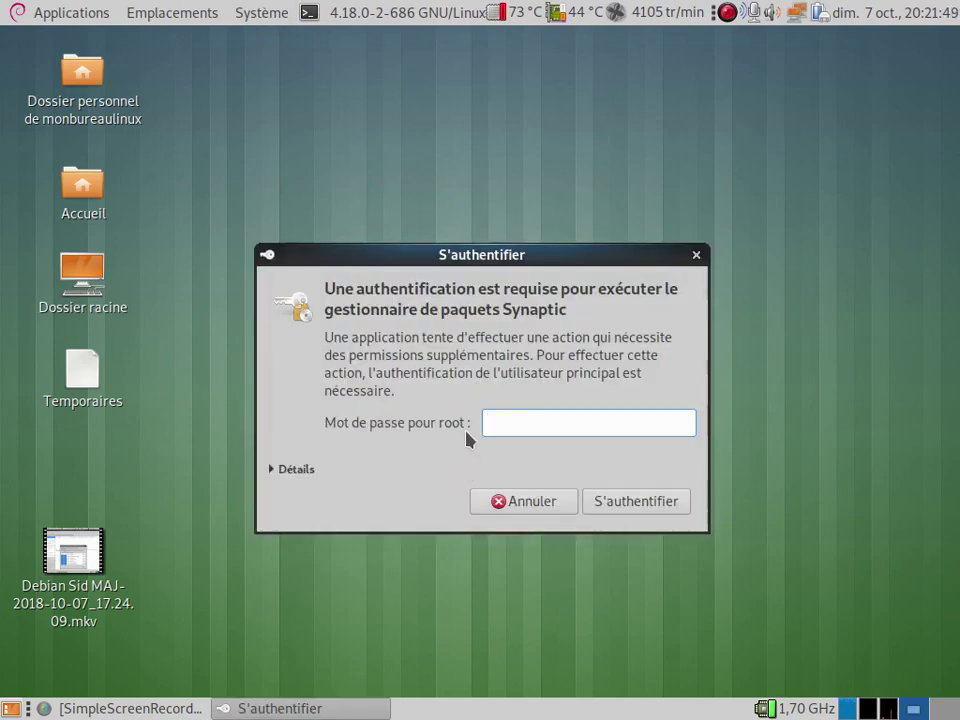
{"action": "type", "text": "••••••••"}
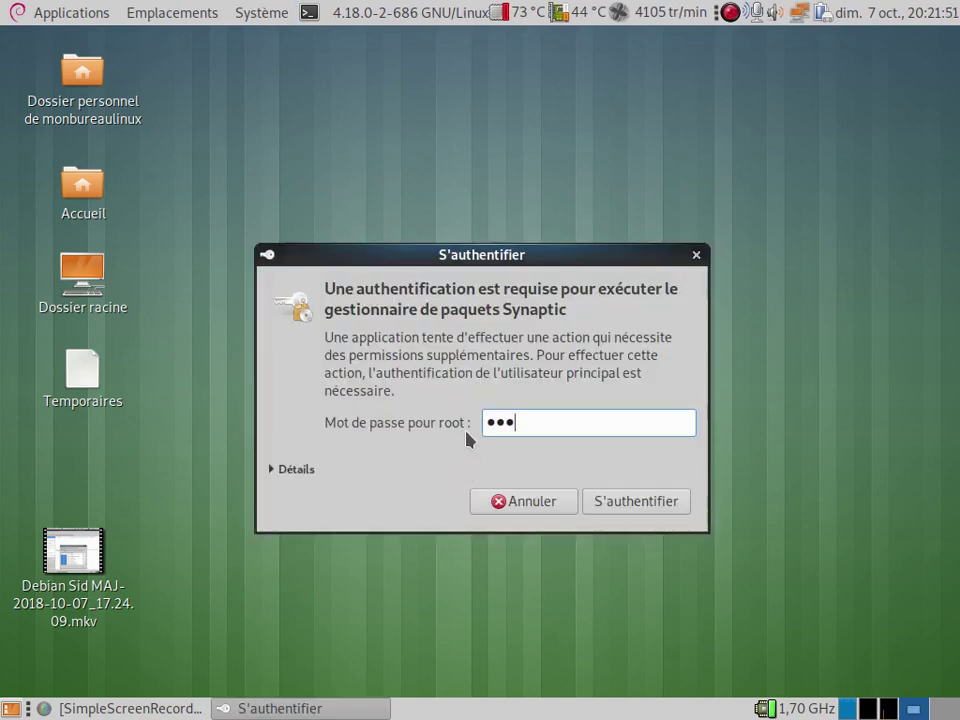
{"action": "type", "text": "•"}
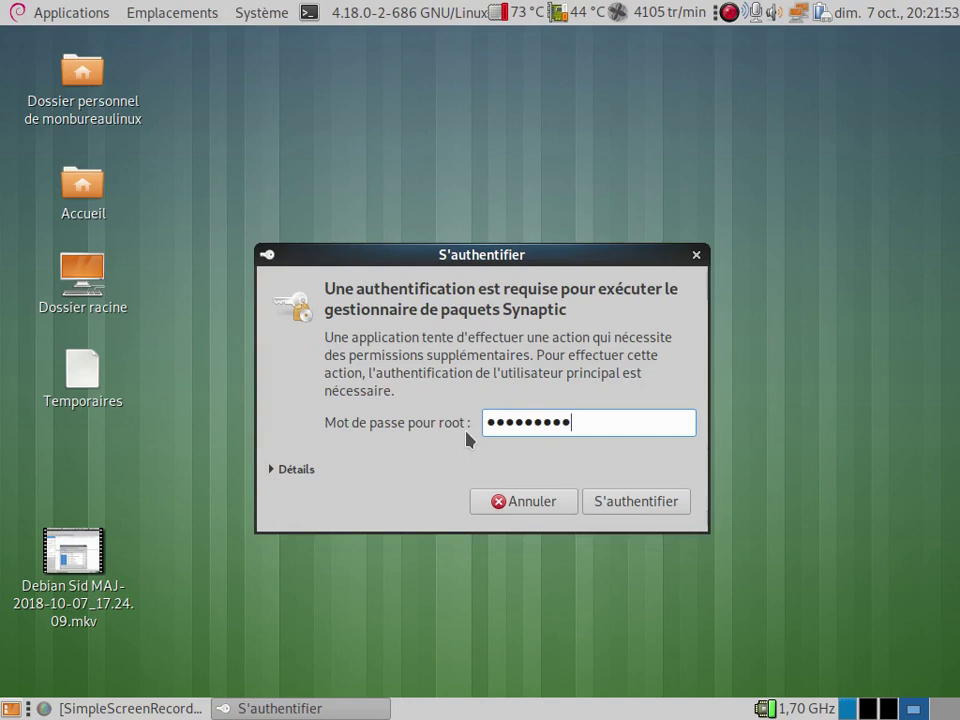
{"action": "key", "text": "Return"}
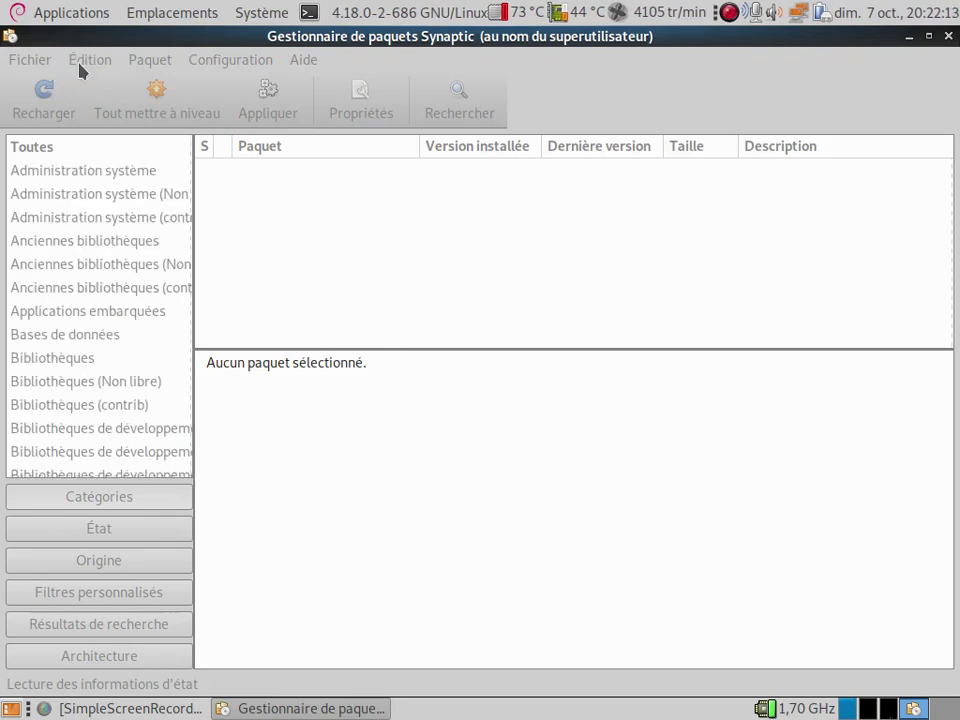
Examine the December 2017 entries in the package operations history, and close the history and the package manager
{"action": "left_click", "coordinate": [80, 64]}
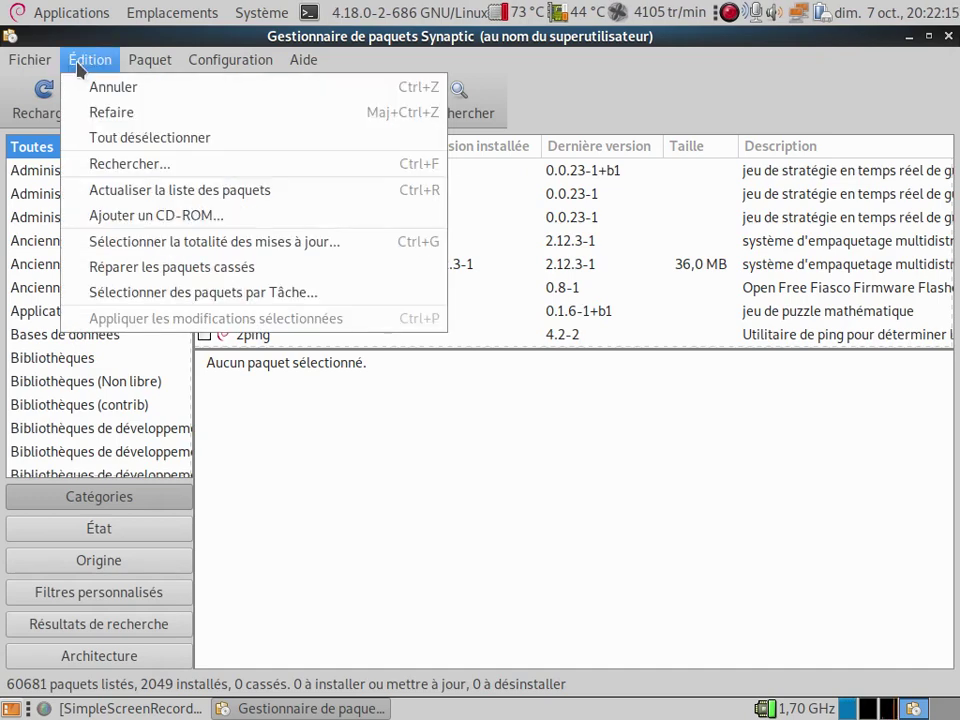
{"action": "mouse_move", "coordinate": [30, 60]}
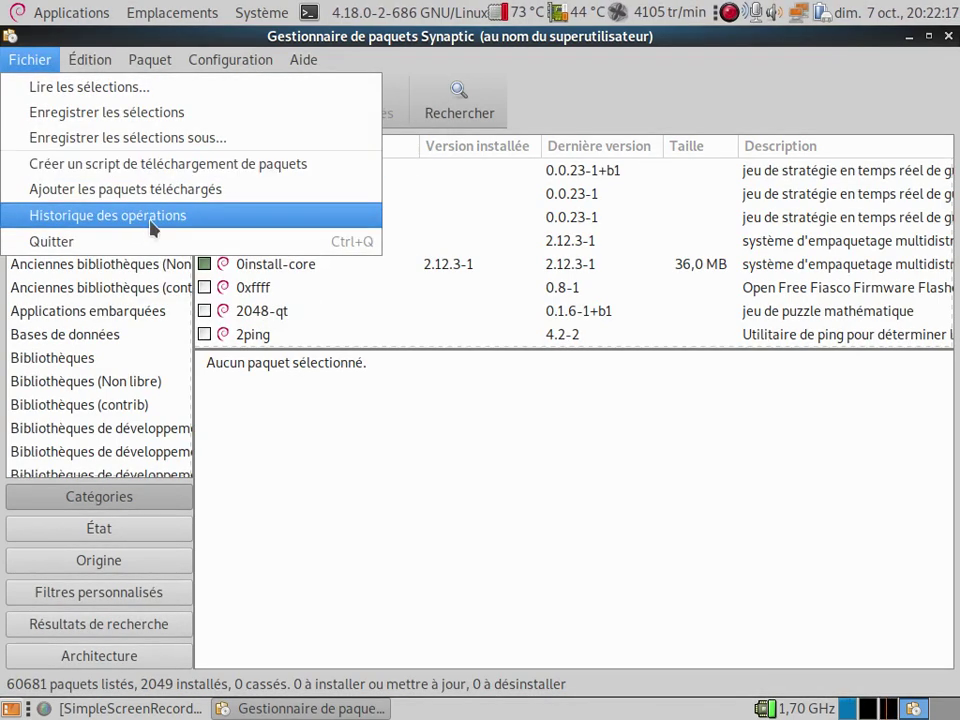
{"action": "left_click", "coordinate": [152, 228]}
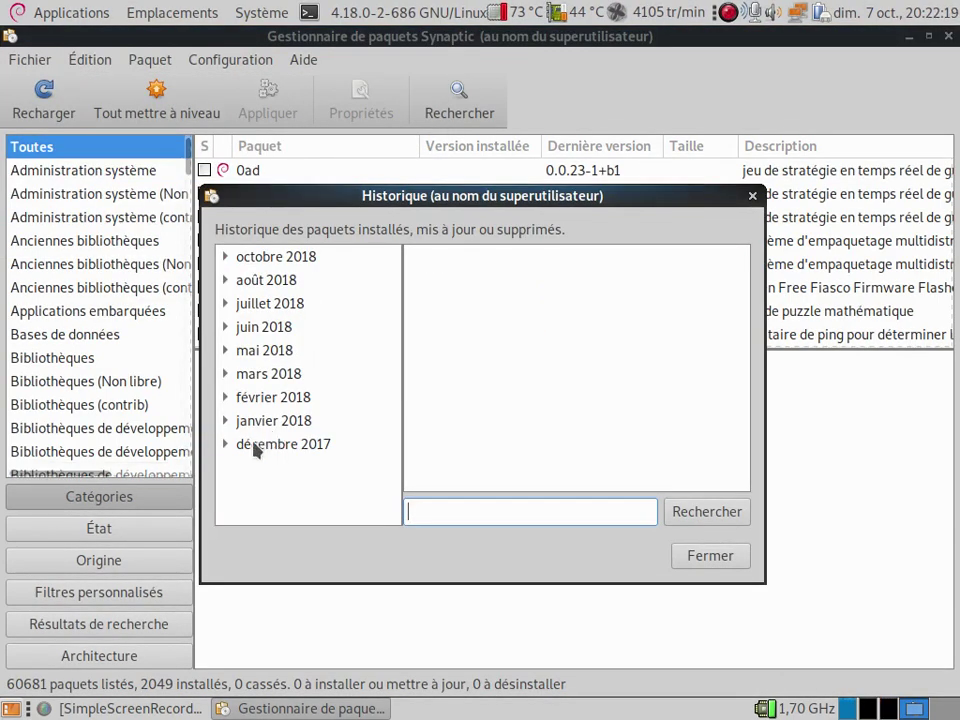
{"action": "left_click", "coordinate": [253, 447]}
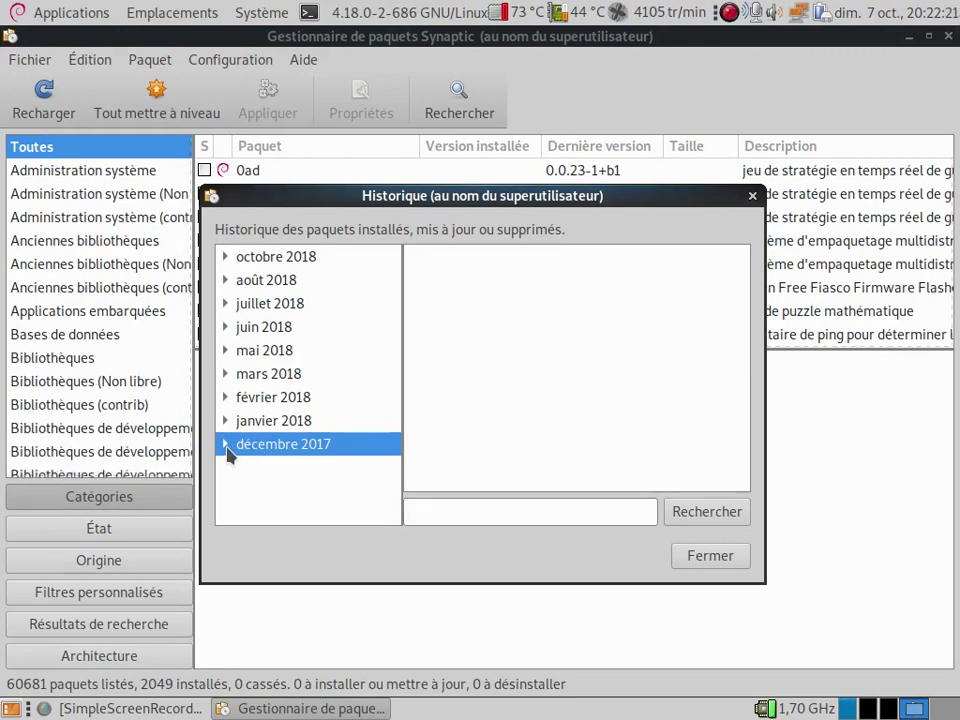
{"action": "left_click", "coordinate": [226, 447]}
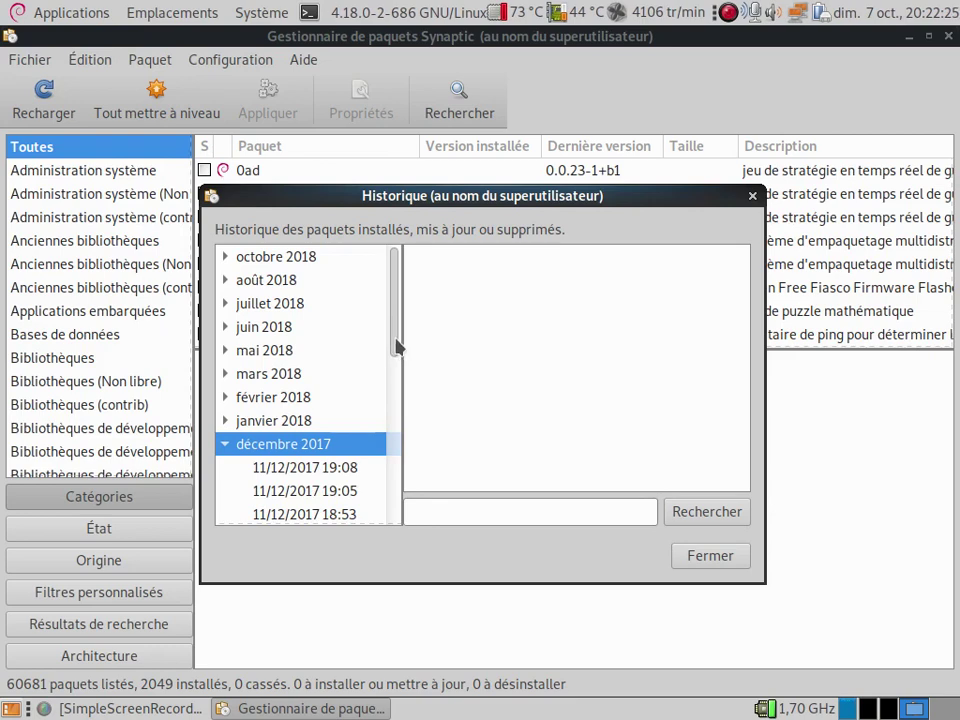
{"action": "left_click_drag", "start_coordinate": [396, 343], "coordinate": [416, 321]}
{"action": "left_click", "coordinate": [224, 446]}
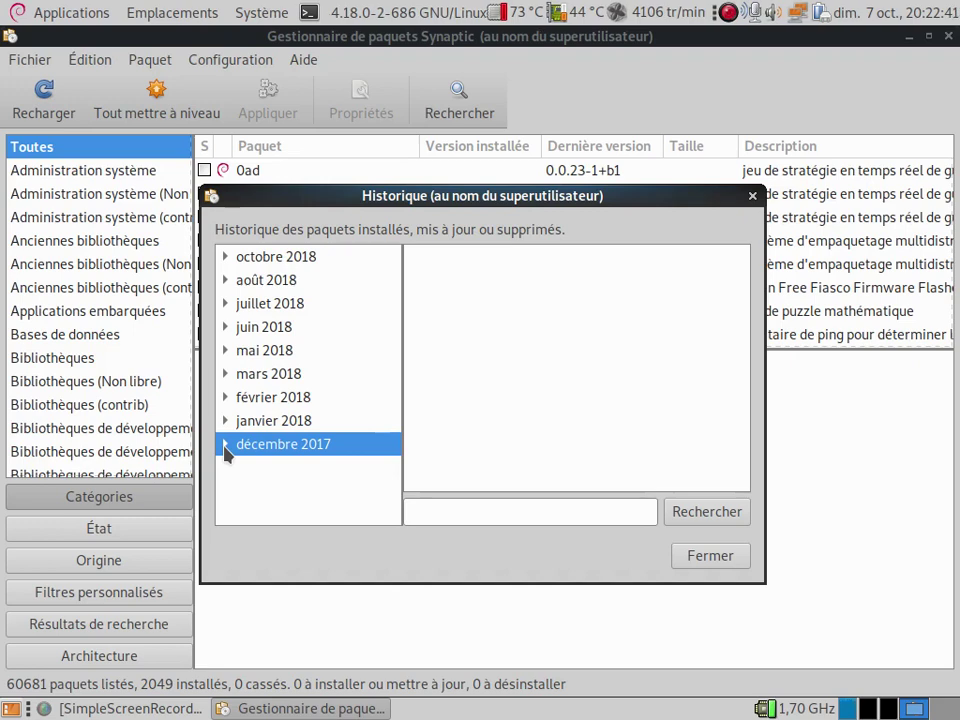
{"action": "left_click", "coordinate": [736, 560]}
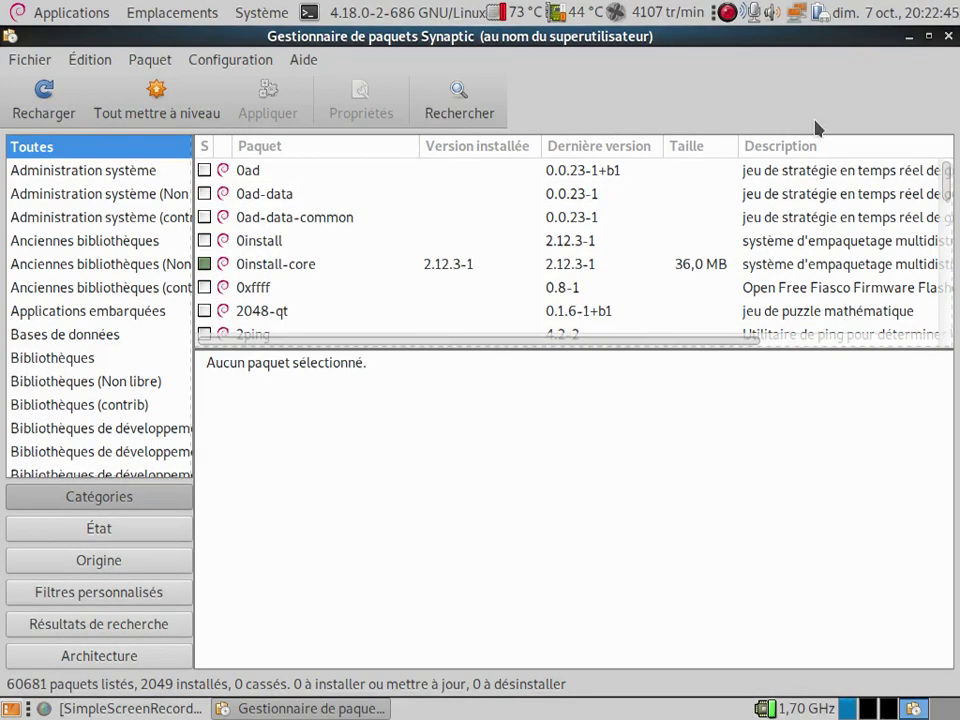
{"action": "left_click", "coordinate": [948, 36]}
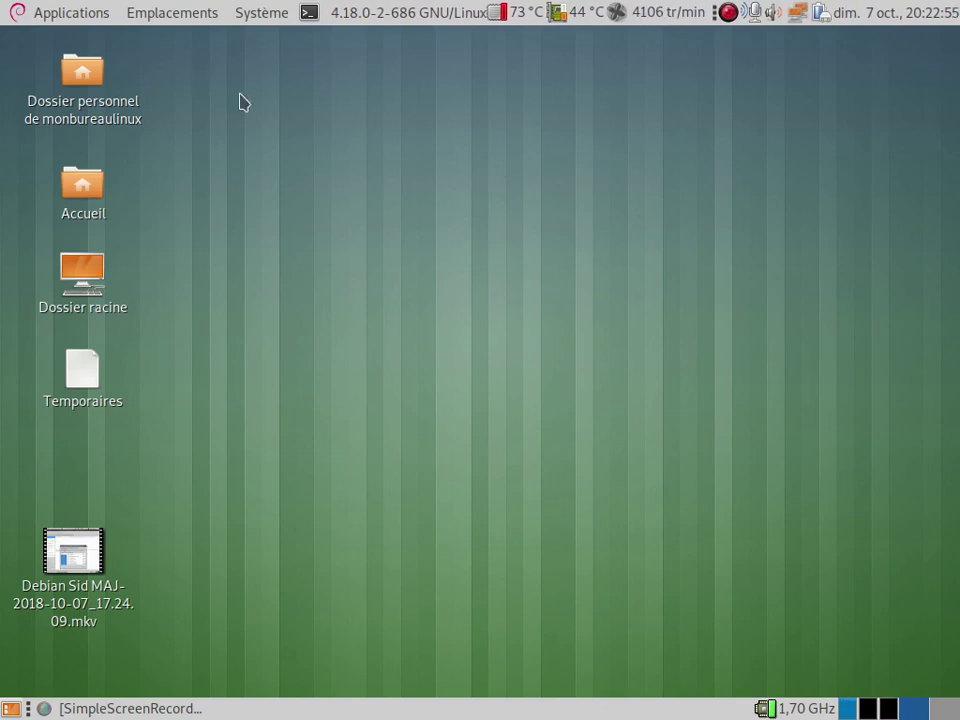
Launch LibreOffice Writer from the installed office applications
{"action": "left_click", "coordinate": [68, 13]}
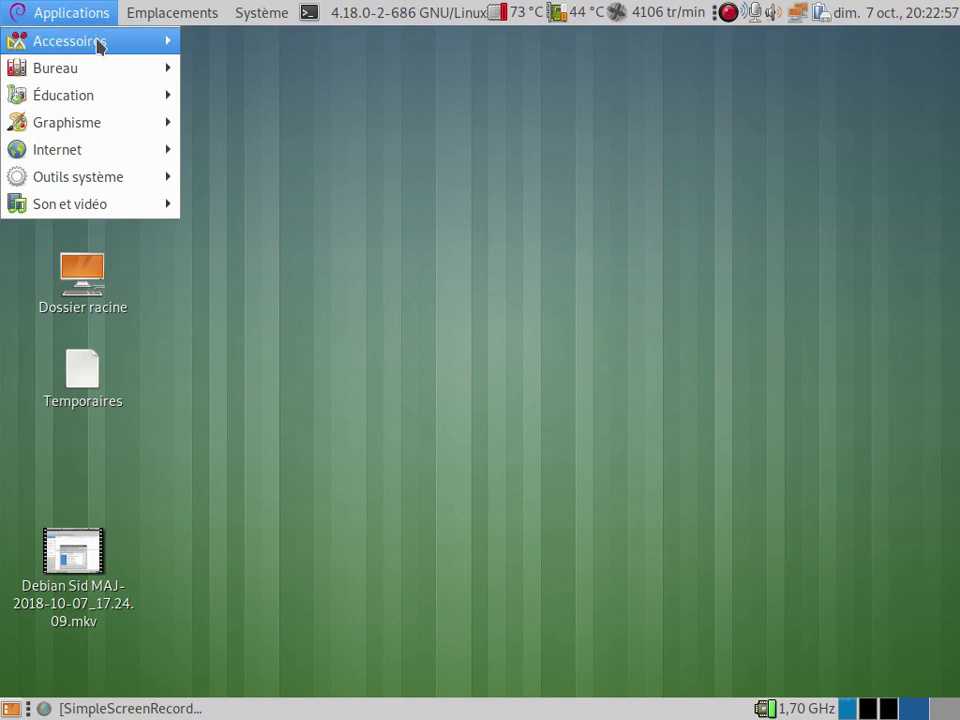
{"action": "mouse_move", "coordinate": [98, 45]}
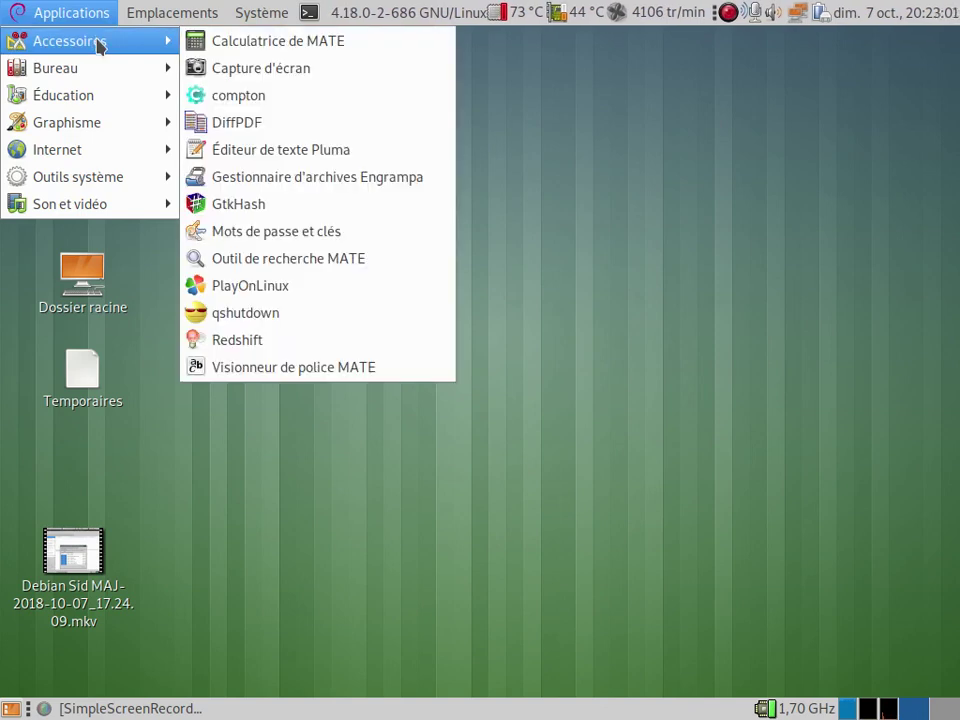
{"action": "mouse_move", "coordinate": [109, 79]}
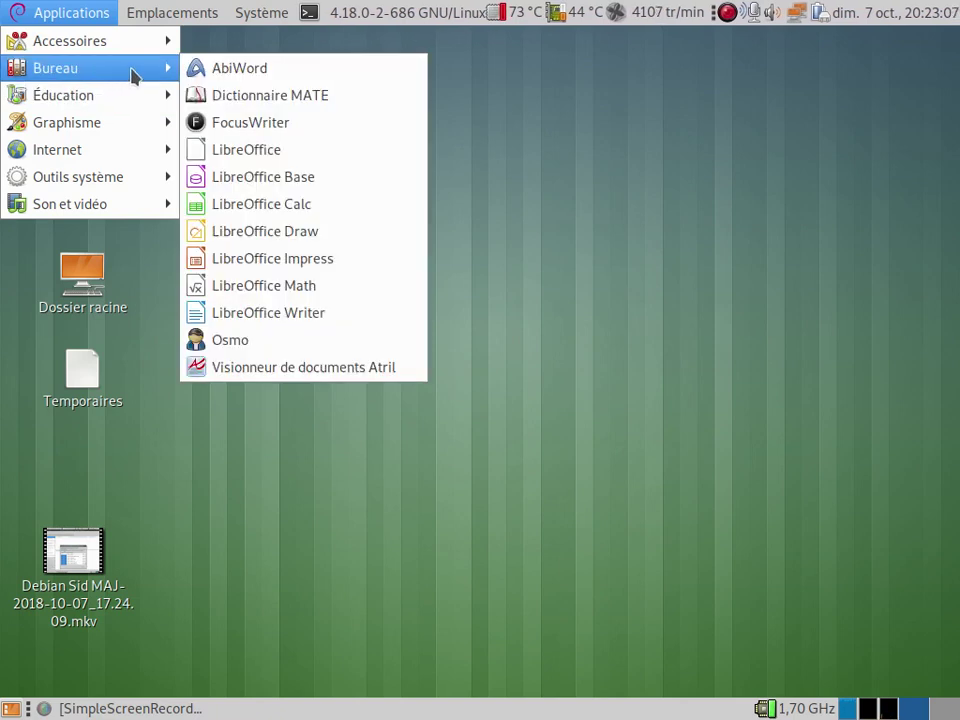
{"action": "left_click", "coordinate": [346, 312]}
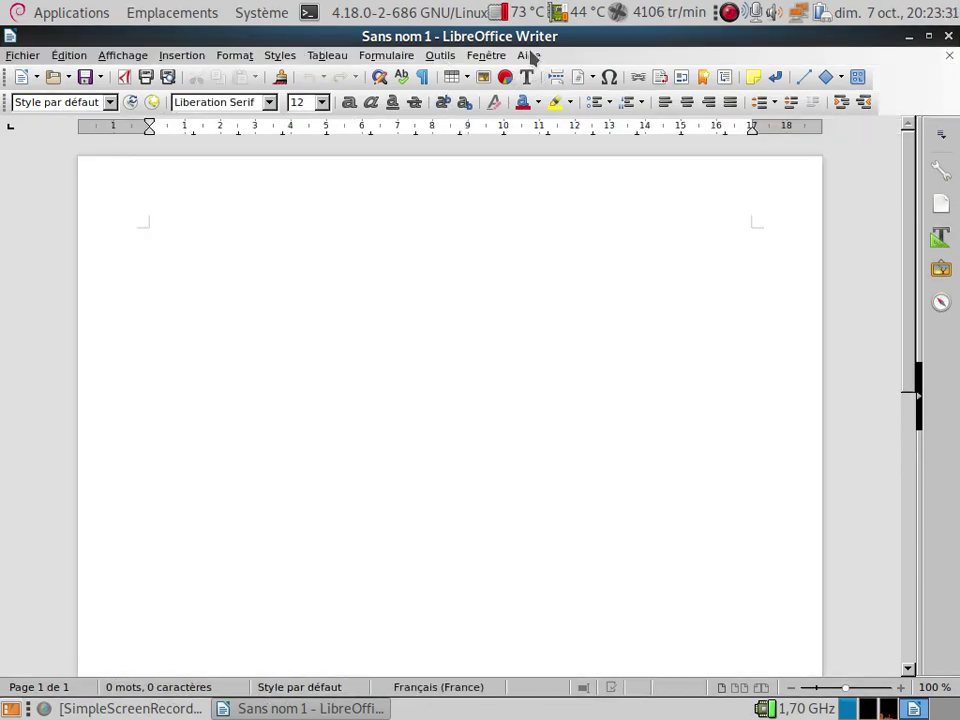
Check the installed LibreOffice version in its About information, and close the information window and Writer
{"action": "left_click", "coordinate": [530, 56]}
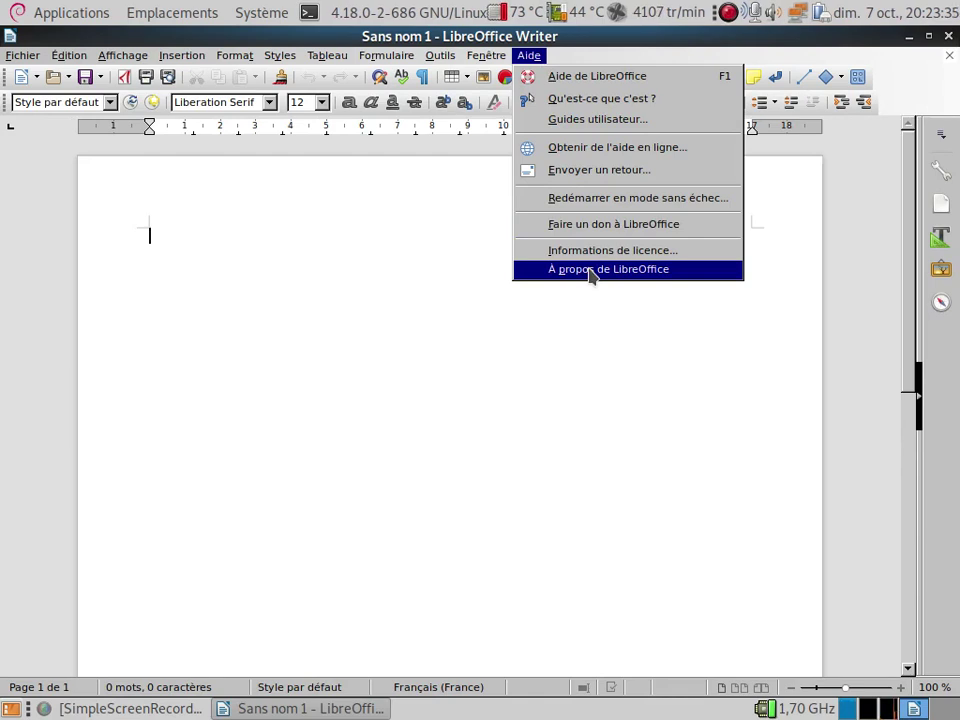
{"action": "left_click", "coordinate": [591, 269]}
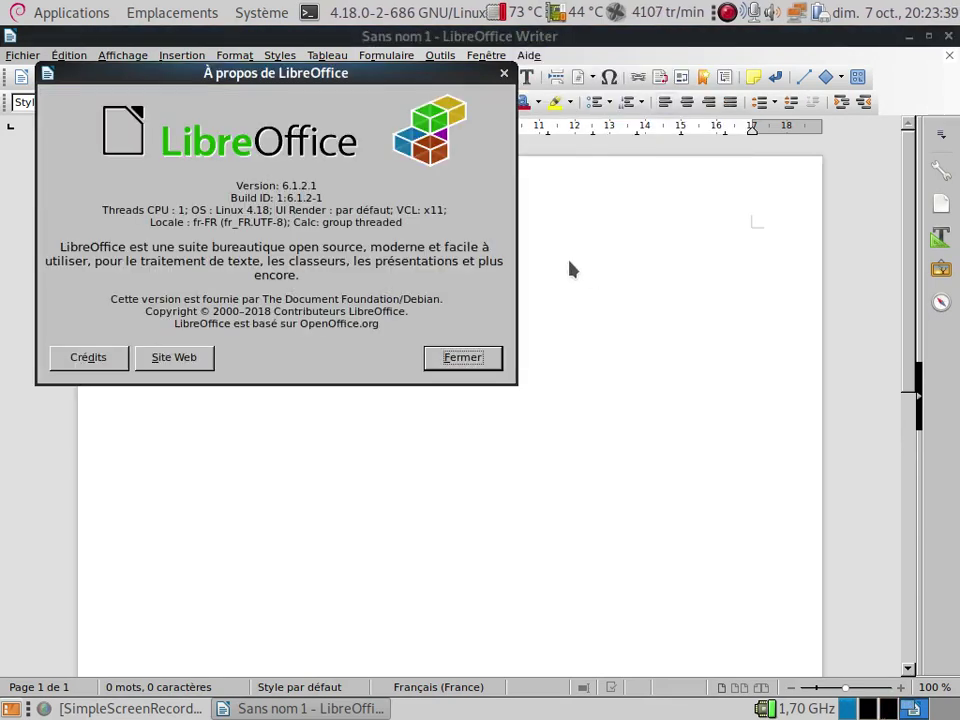
{"action": "left_click", "coordinate": [463, 358]}
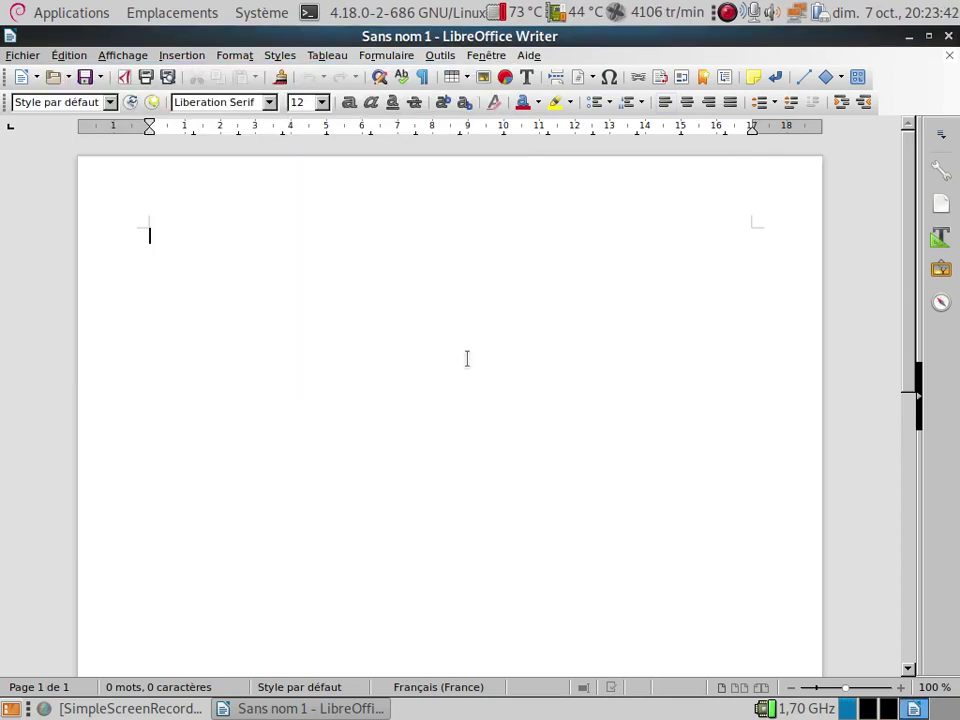
{"action": "left_click", "coordinate": [949, 37]}
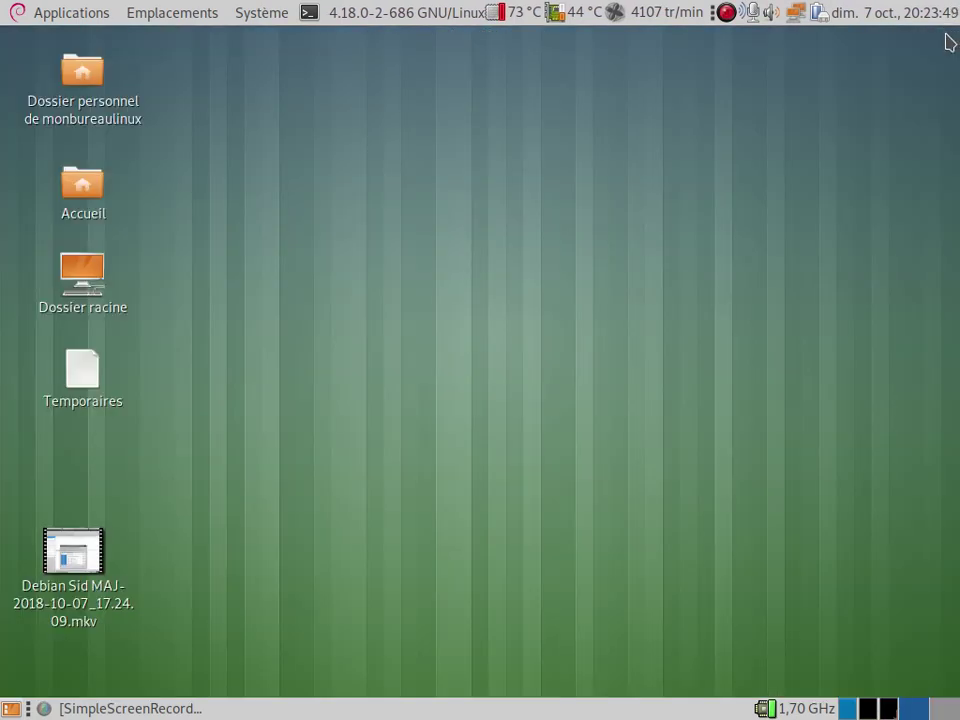